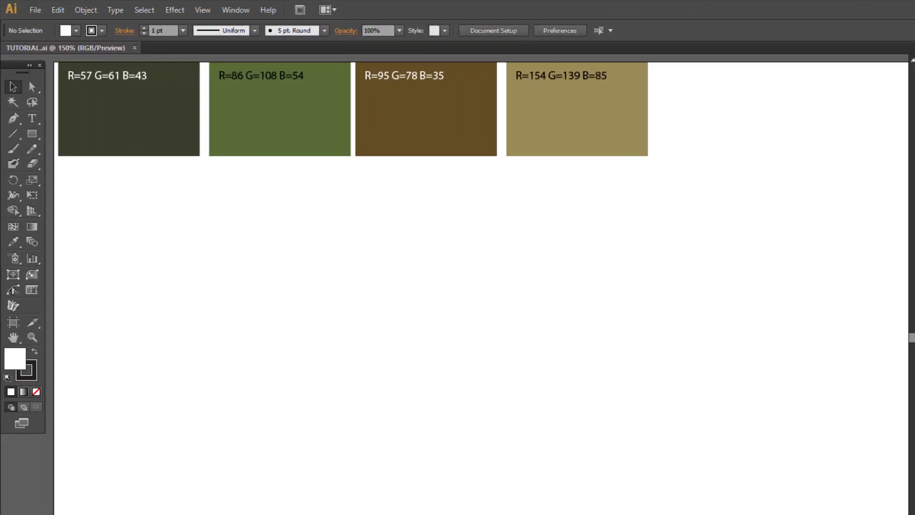
- Draw a 303.333 px square with the Rectangle tool below the four colour swatches
left_click(32, 135)
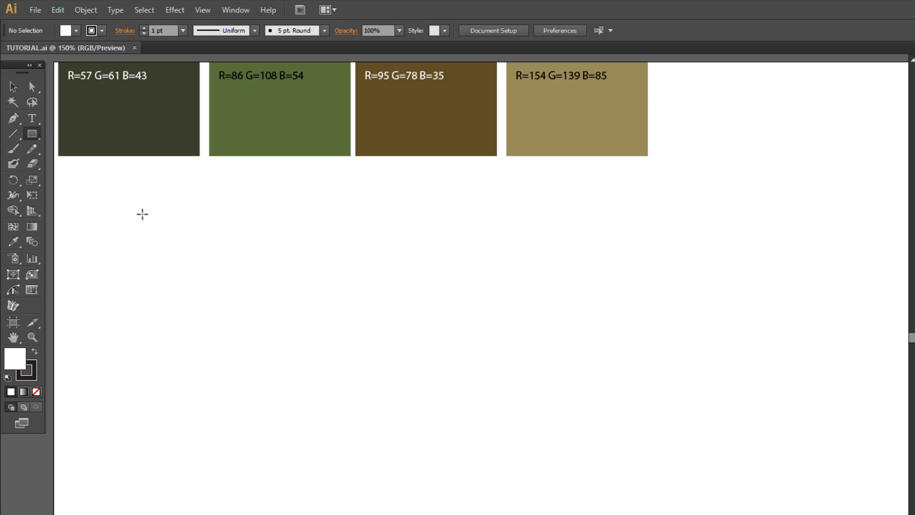
key("shift")
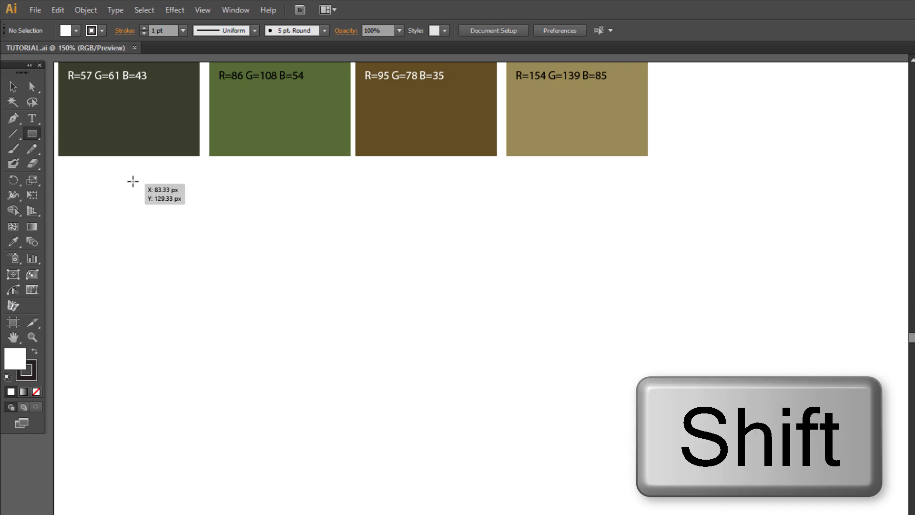
left_click_drag(133, 181, 408, 467)
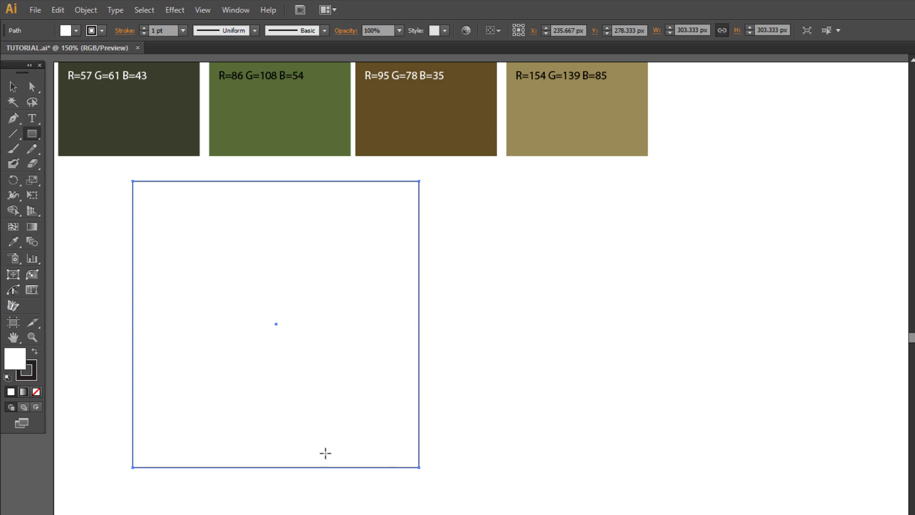
- Set the square's stroke to None and eyedrop the tan R=154 G=139 B=85 swatch as its fill
left_click(31, 377)
left_click(36, 393)
left_click(12, 365)
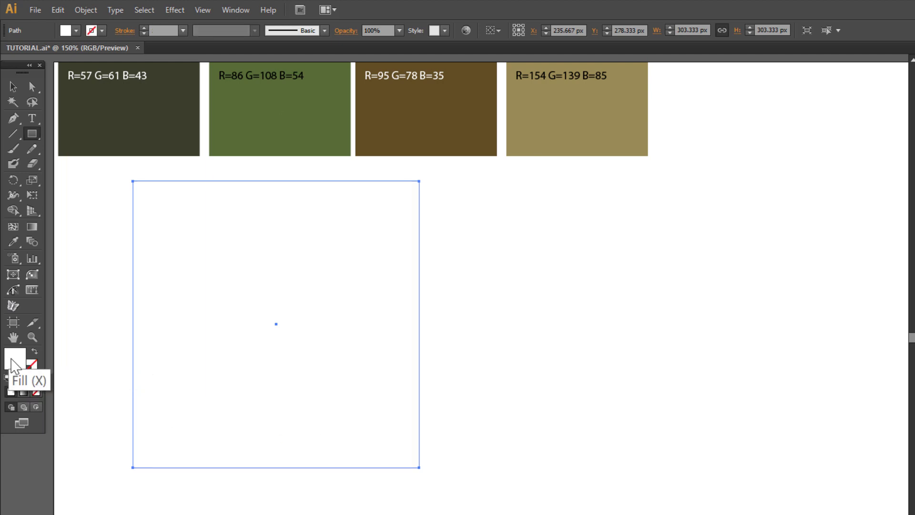
left_click(13, 241)
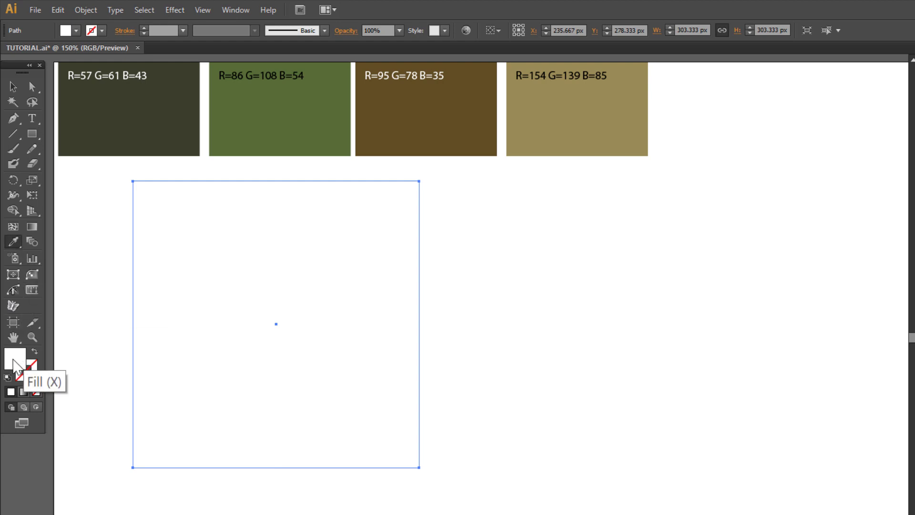
left_click(563, 134)
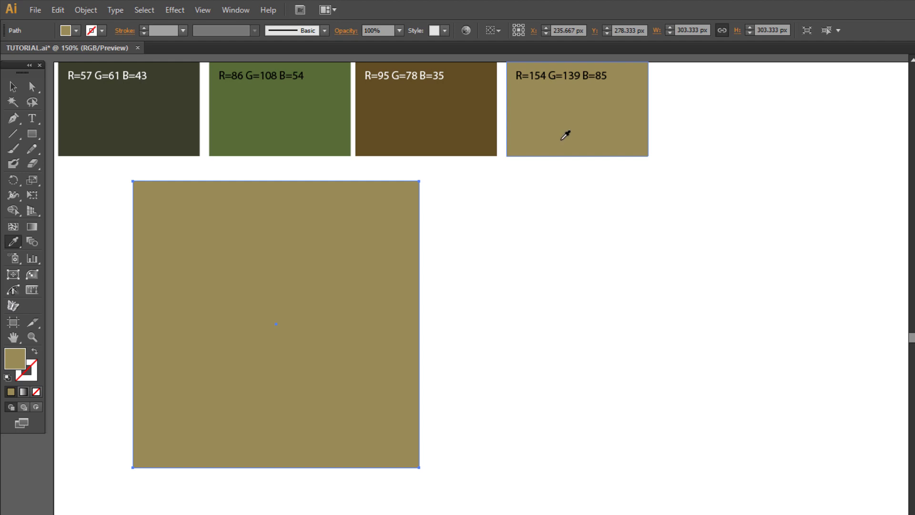
- Apply Effect > Artistic > Sponge with Brush Size 10, Definition 25 and Smoothness 15
left_click(175, 9)
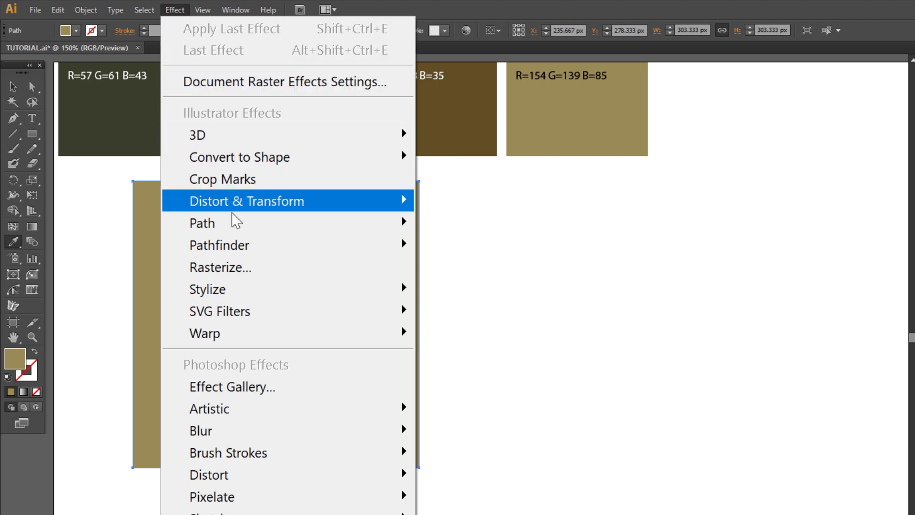
mouse_move(238, 232)
mouse_move(307, 414)
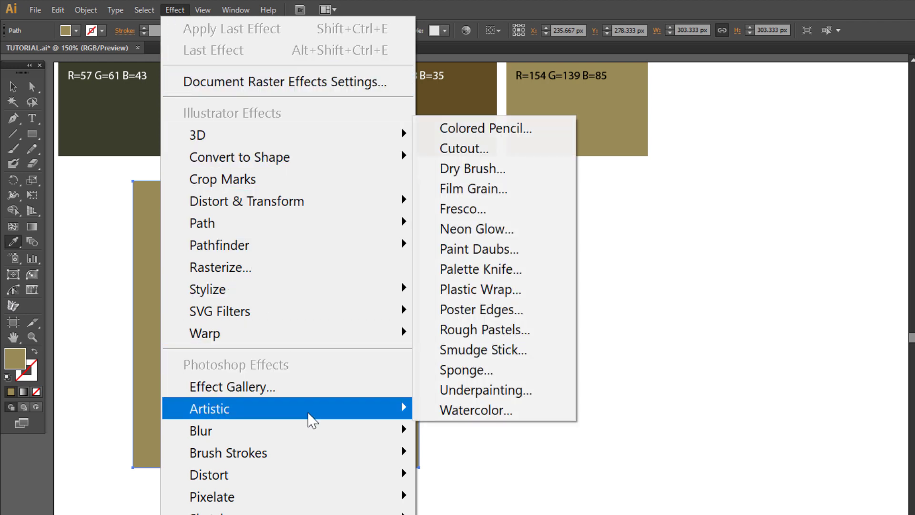
left_click(464, 371)
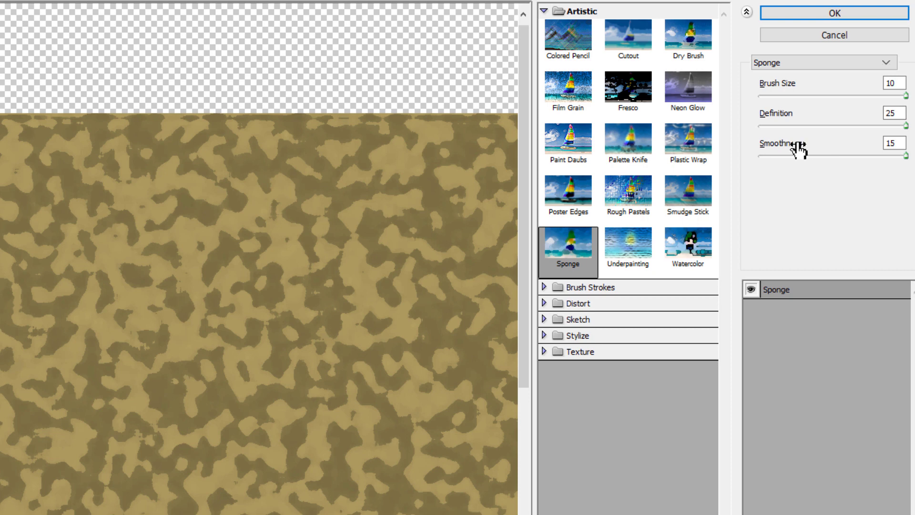
double_click(899, 142)
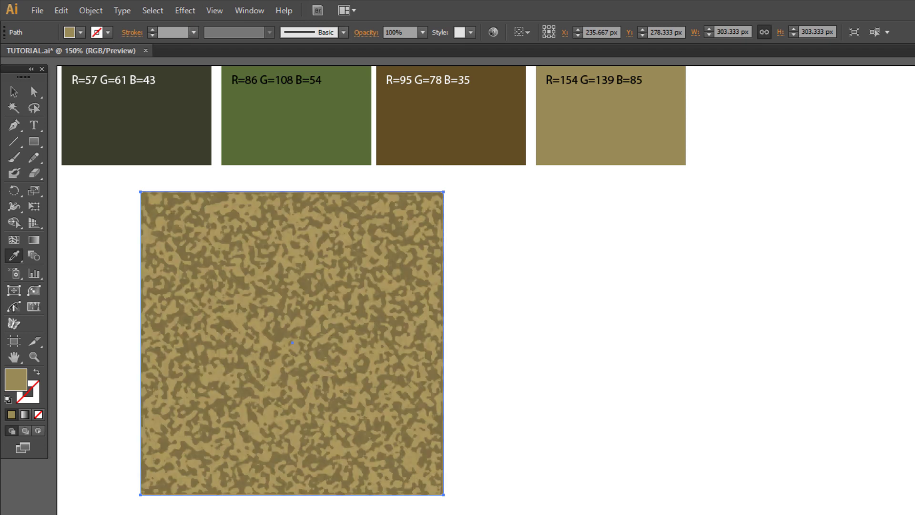
- Rasterize the sponge-textured square into an embedded 300 PPI image with Expand Appearance
left_click(90, 10)
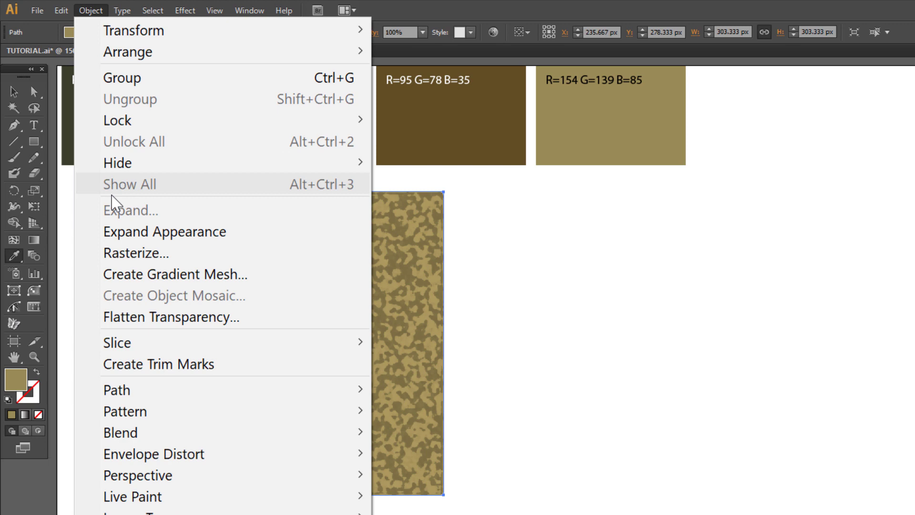
left_click(128, 235)
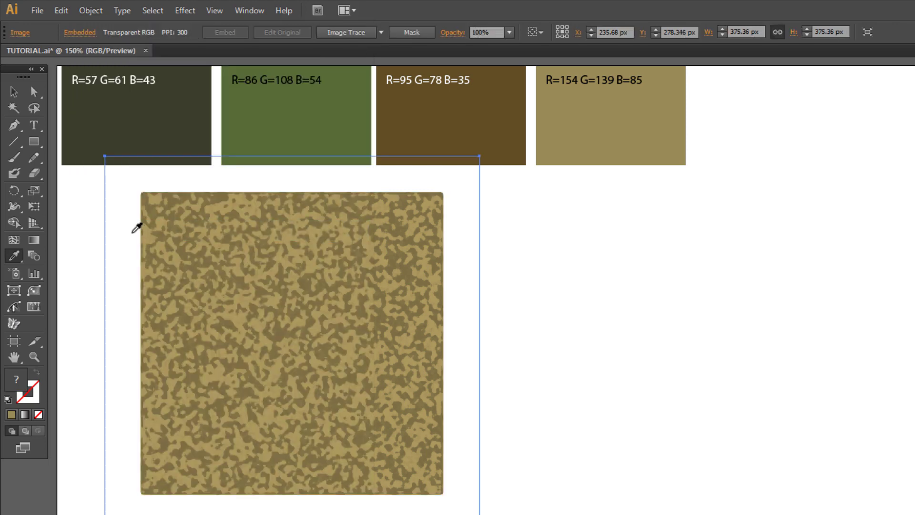
- Open Image Trace beside the texture and set Color mode limited to 3 colours
left_click(251, 12)
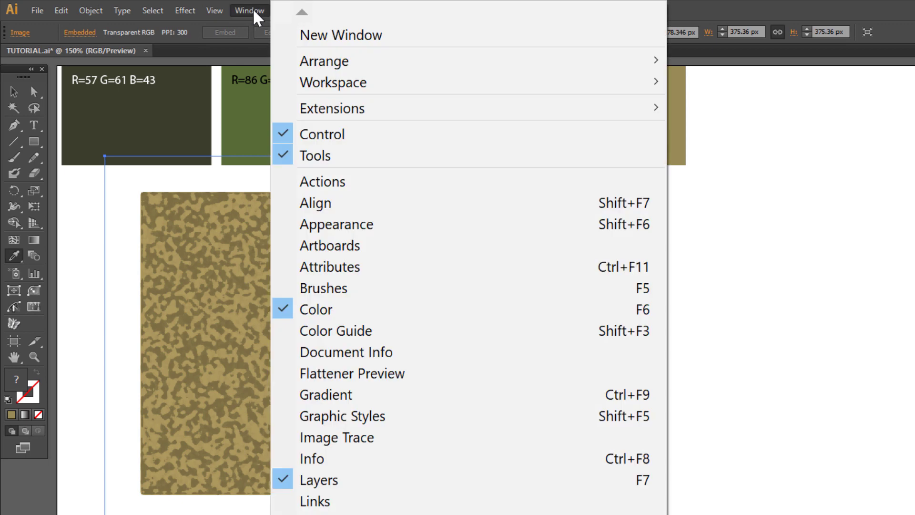
left_click(359, 439)
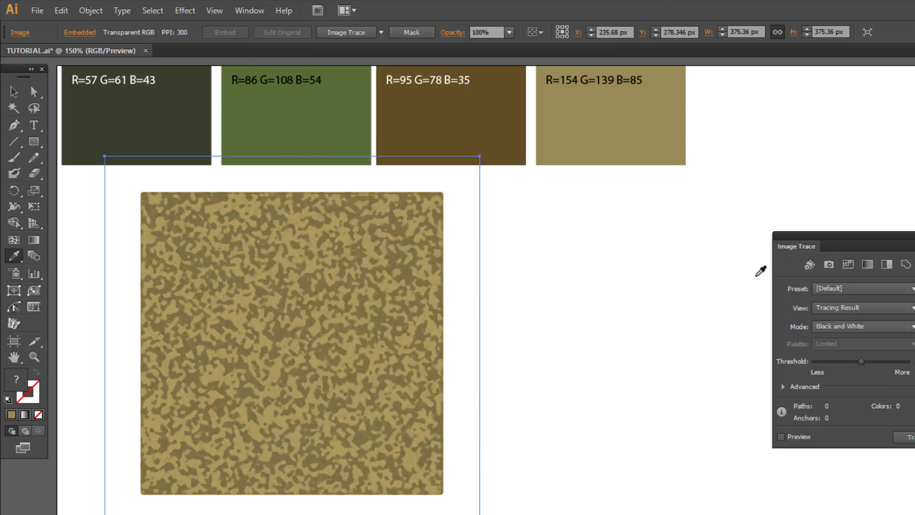
mouse_move(815, 233)
left_mouse_down()
mouse_move(508, 232)
mouse_move(495, 195)
left_mouse_up()
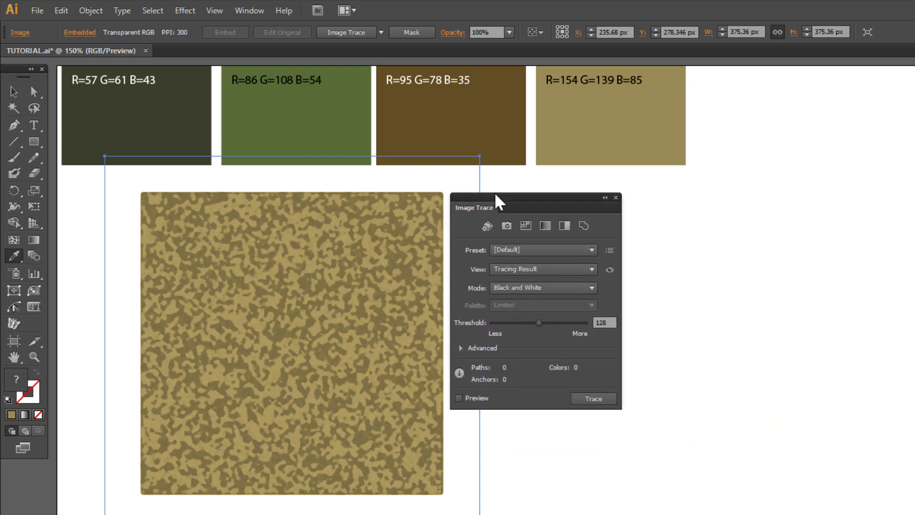
left_click(530, 288)
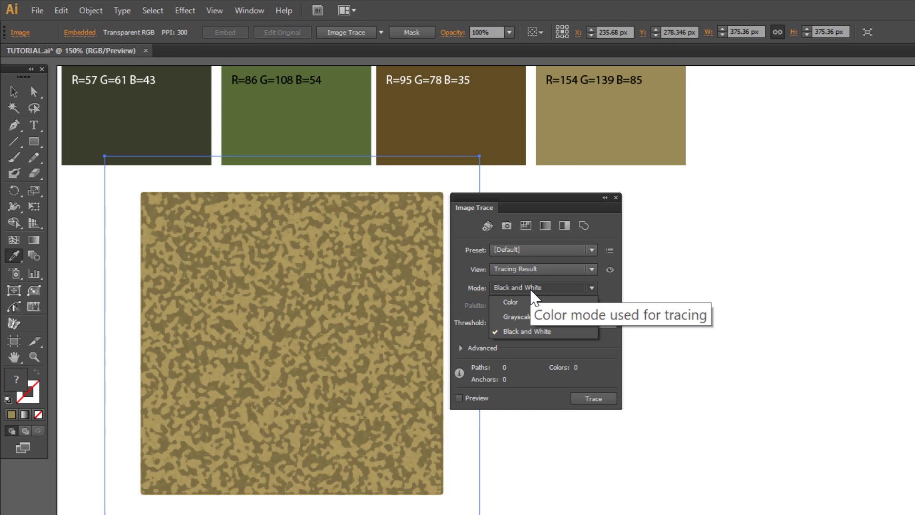
left_click(513, 303)
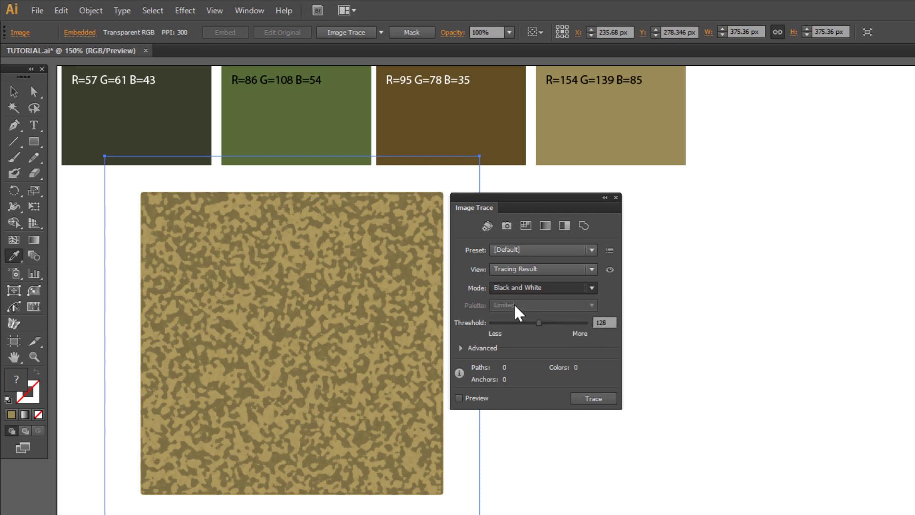
left_click(607, 324)
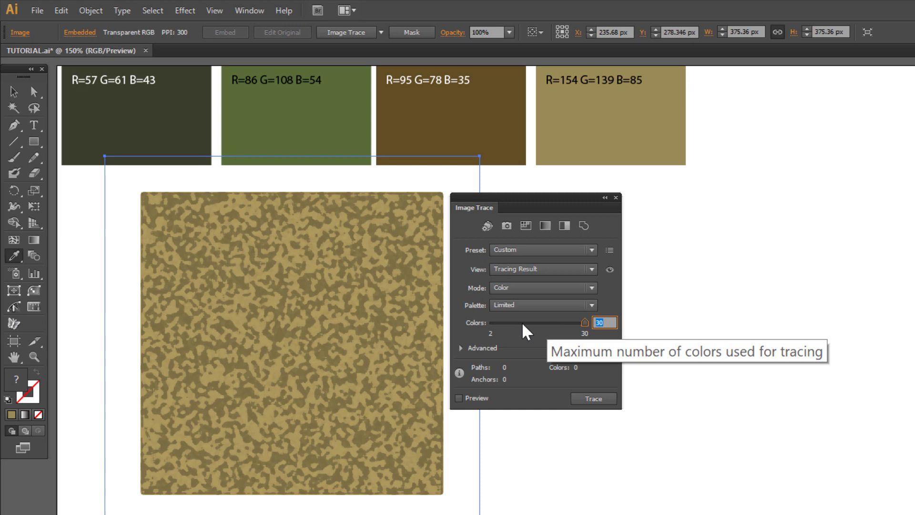
type("3")
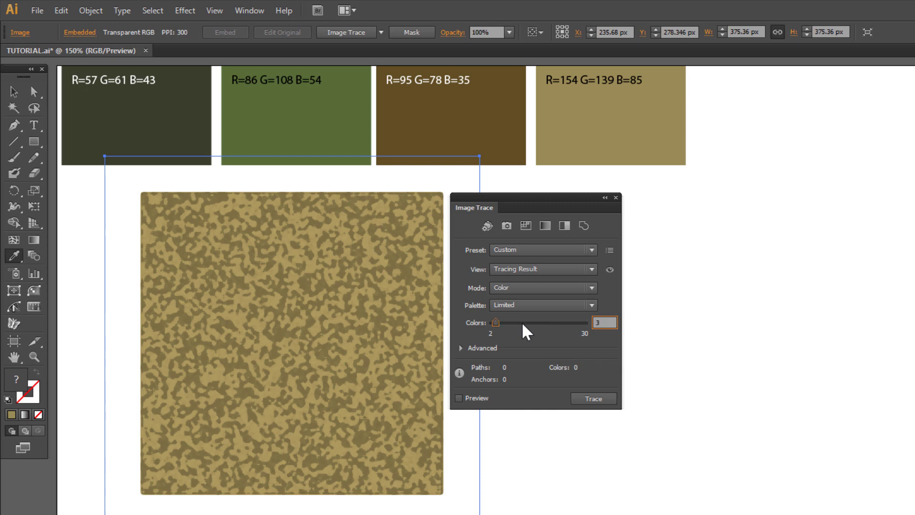
key("Return")
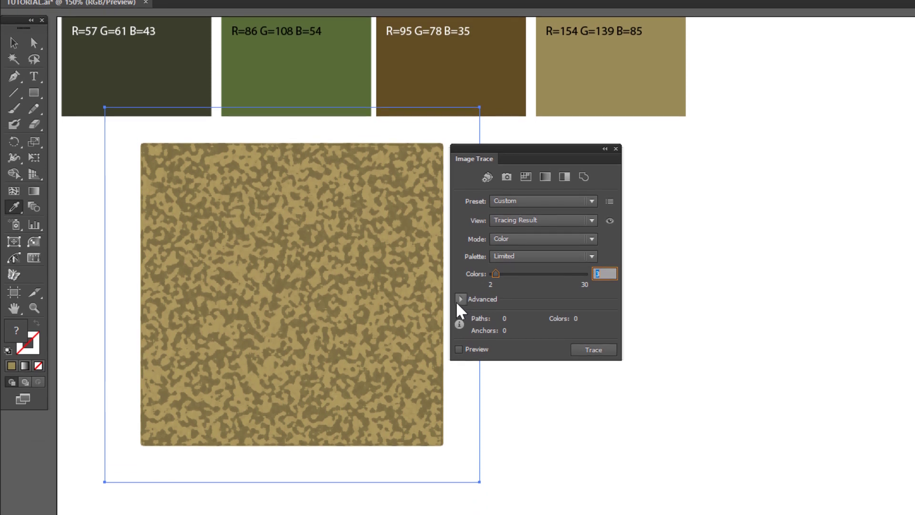
- Trace the texture with Advanced settings Paths 30%, Corners 0% and Noise 79 px
left_click(460, 347)
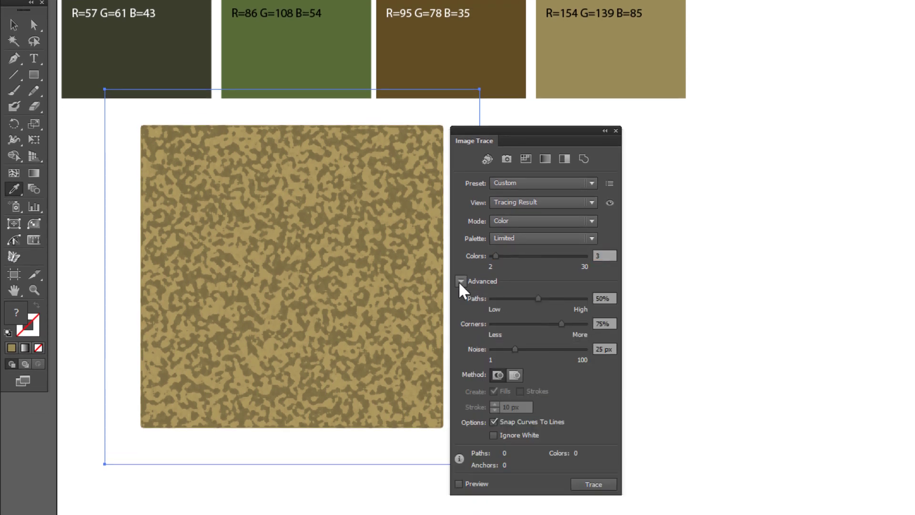
left_click(519, 298)
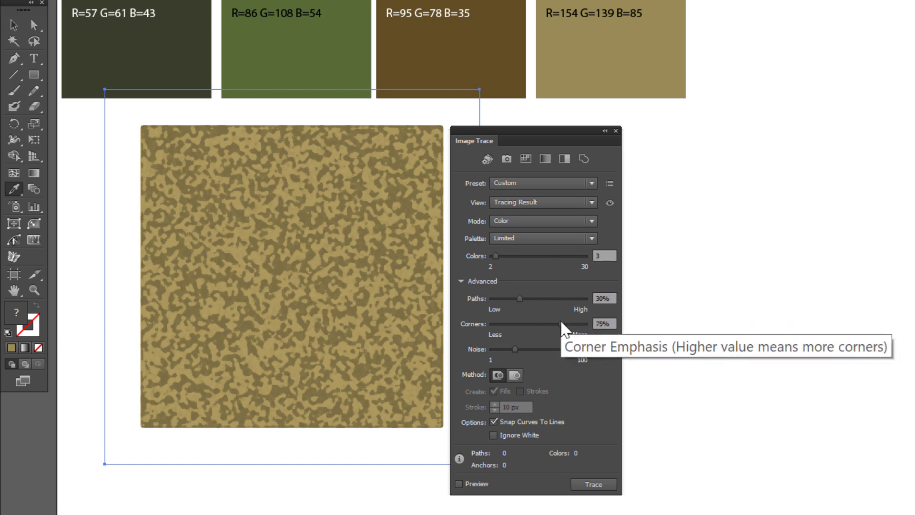
left_click_drag(561, 324, 574, 323)
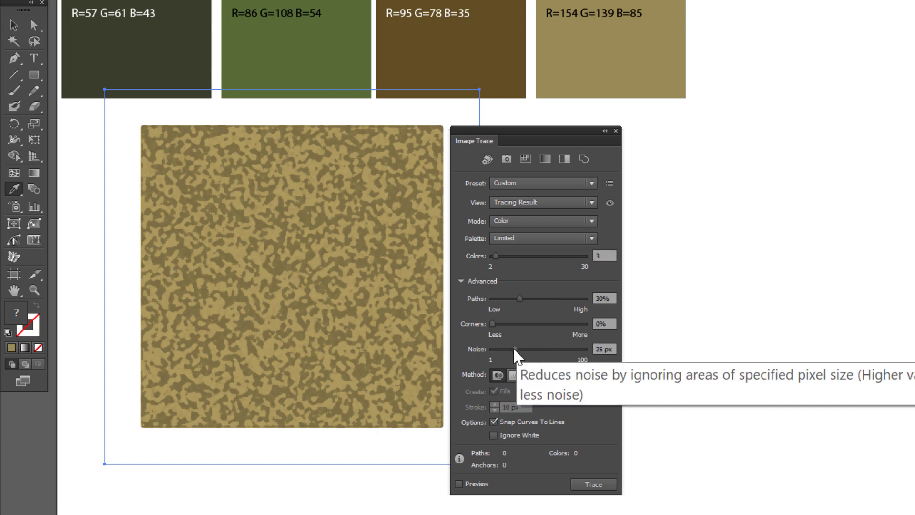
left_click_drag(572, 349, 565, 348)
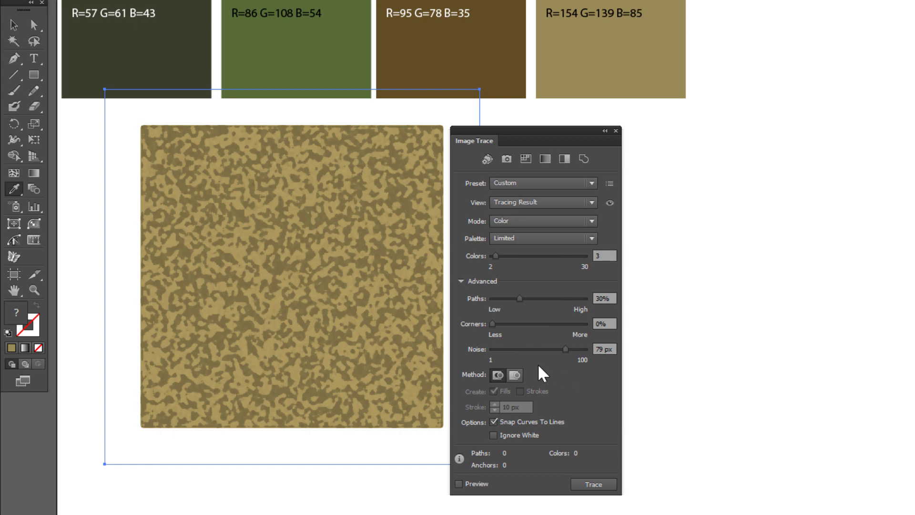
left_click(595, 484)
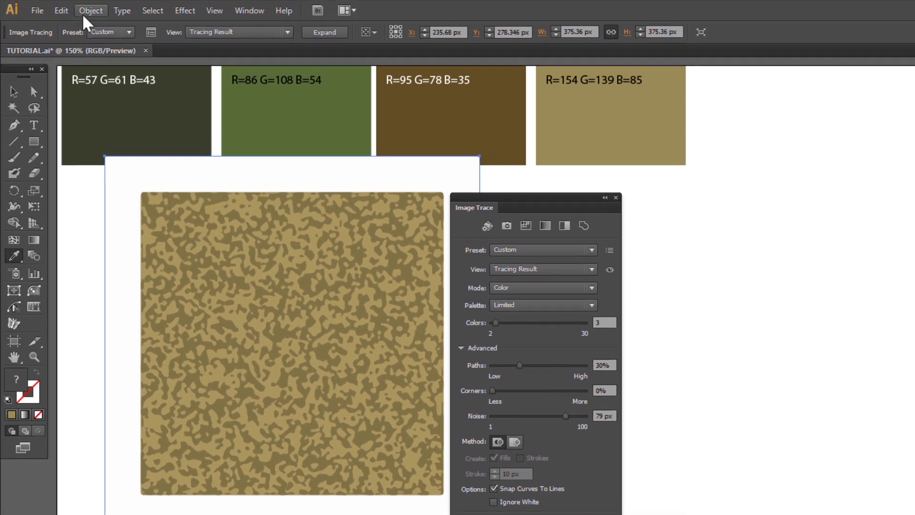
- Expand the trace into editable vector paths and close the Image Trace panel
left_click(85, 13)
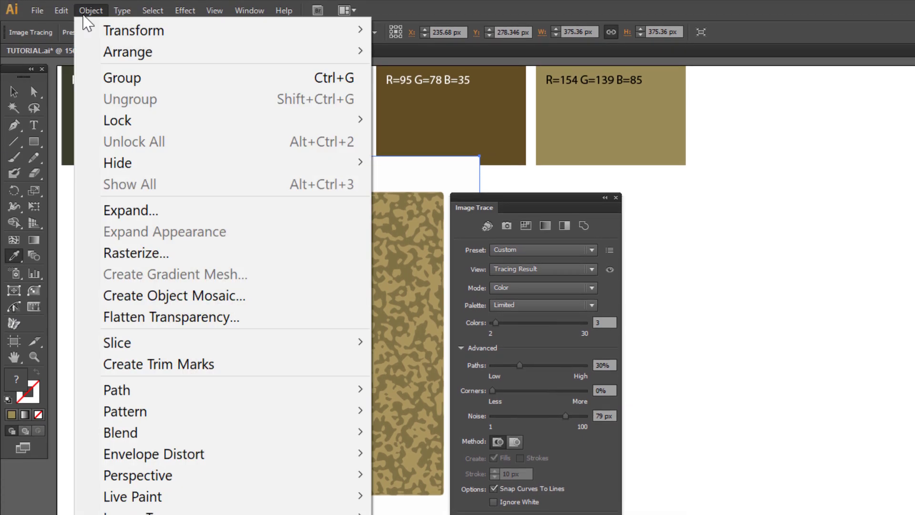
left_click(152, 211)
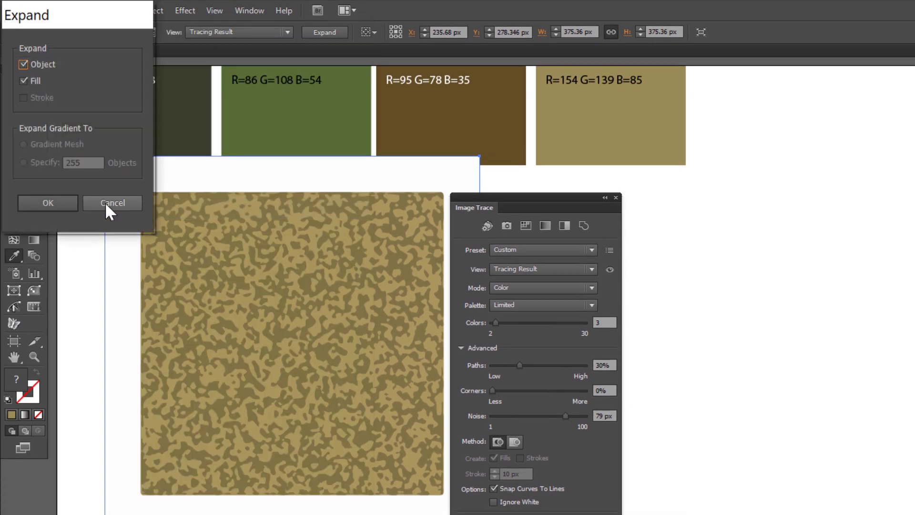
left_click(60, 203)
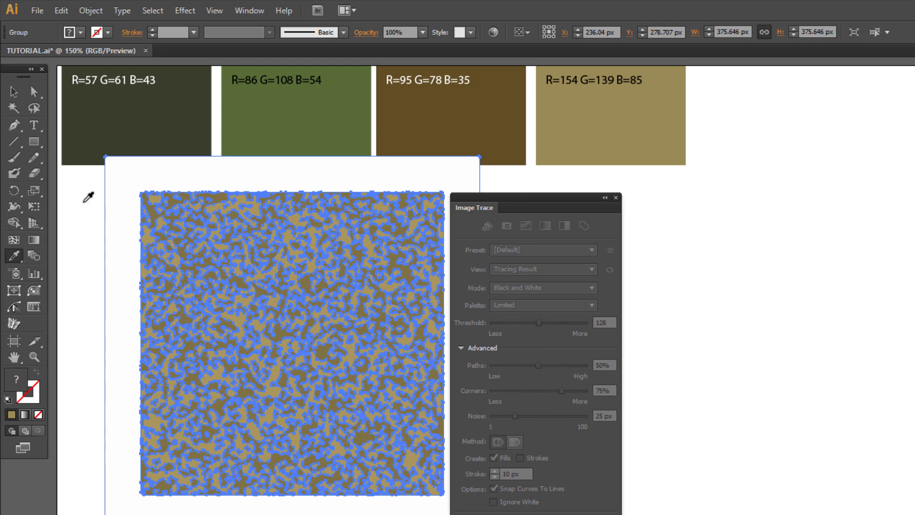
left_click(616, 197)
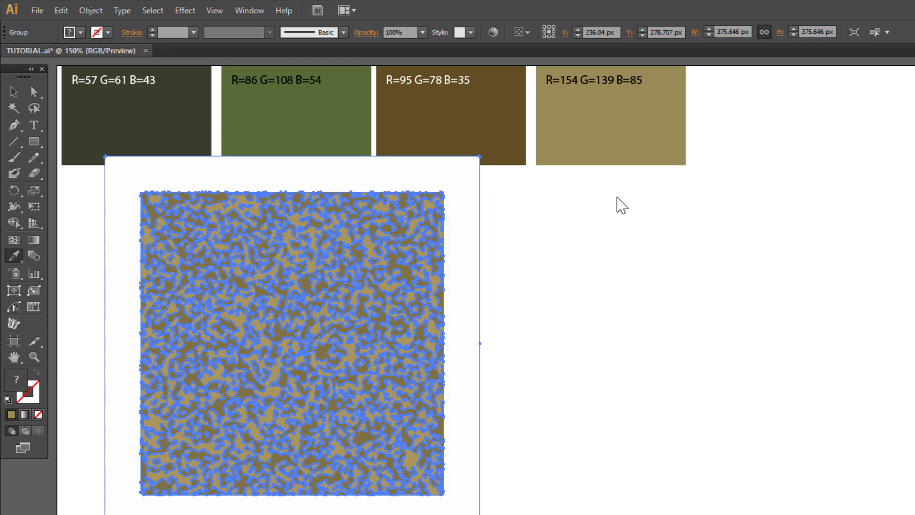
left_click(34, 91)
- Delete the white background compound path left behind by the trace
left_click(123, 235)
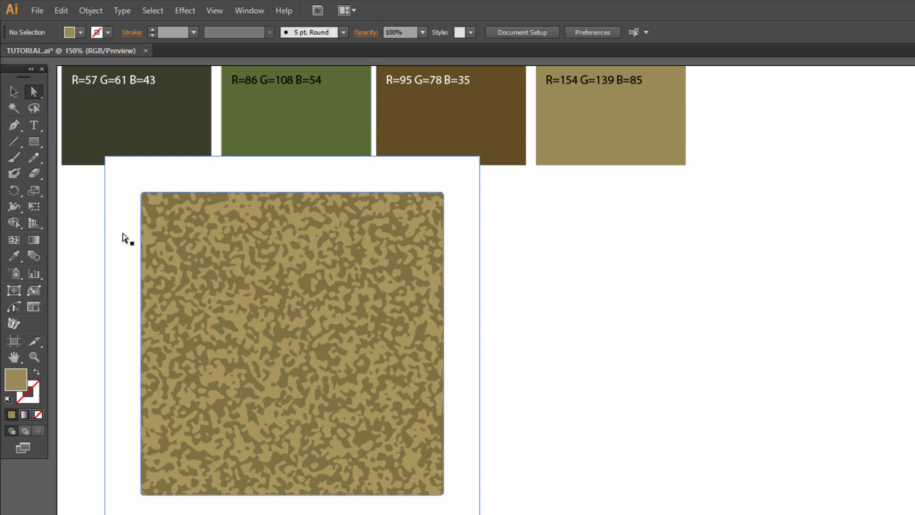
left_click(122, 235)
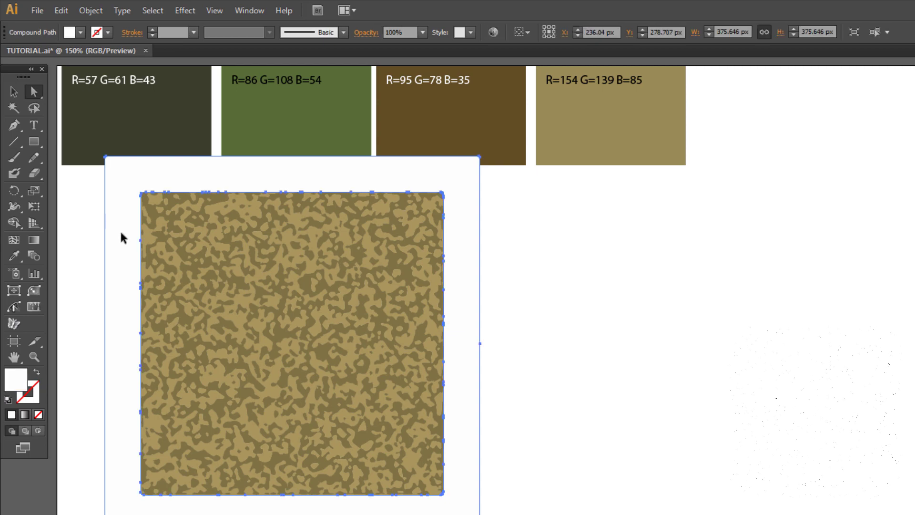
key("Delete")
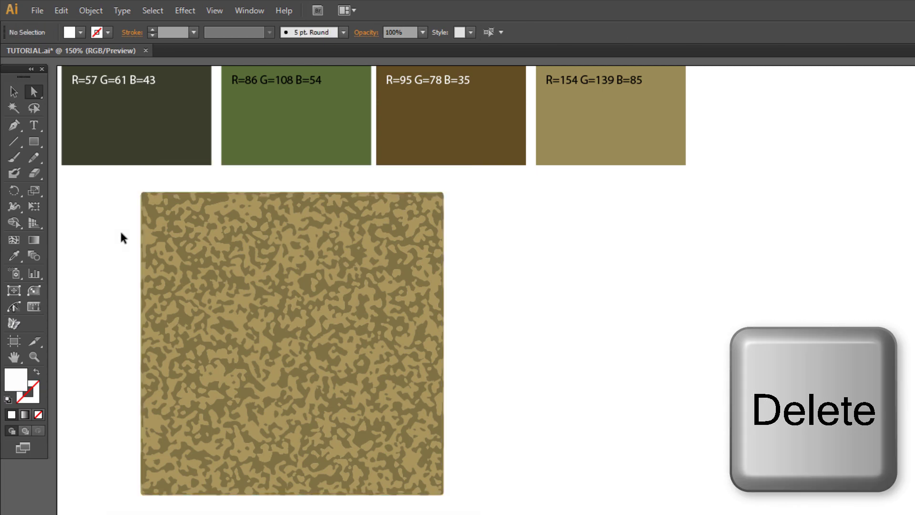
left_click(34, 356)
- Zoom in and delete all dark brown blobs using Select > Same > Fill Color
left_click_drag(152, 189, 312, 323)
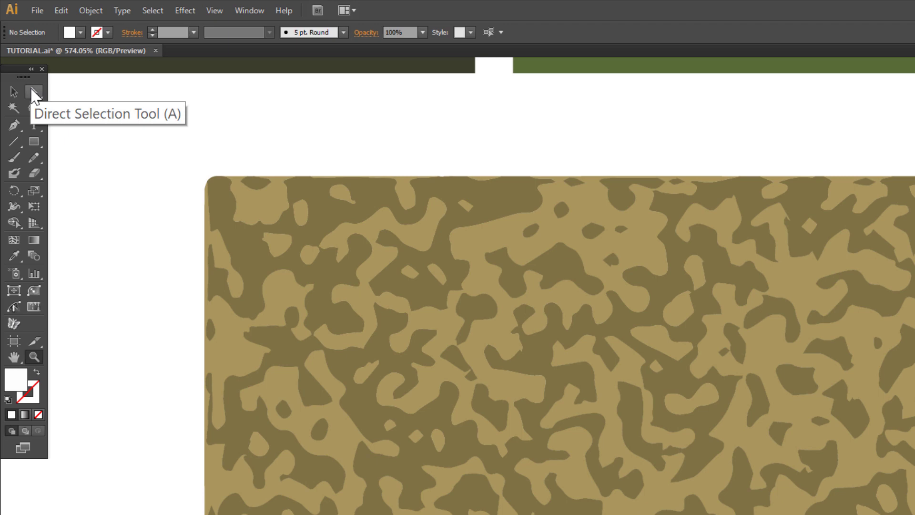
left_click(34, 92)
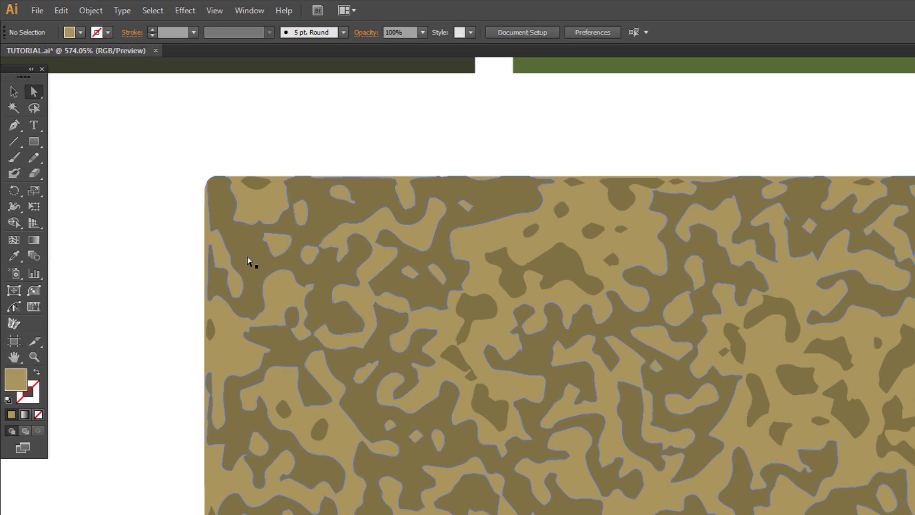
left_click(248, 261)
left_click(147, 10)
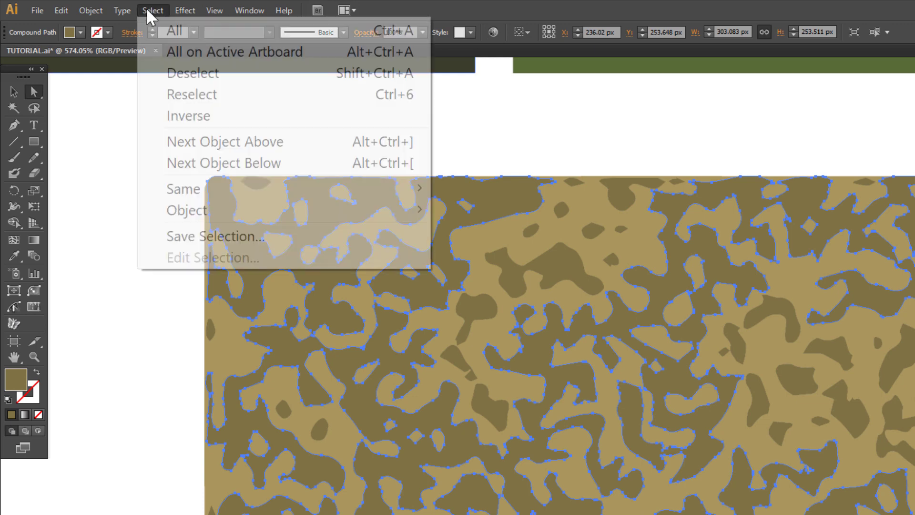
mouse_move(213, 192)
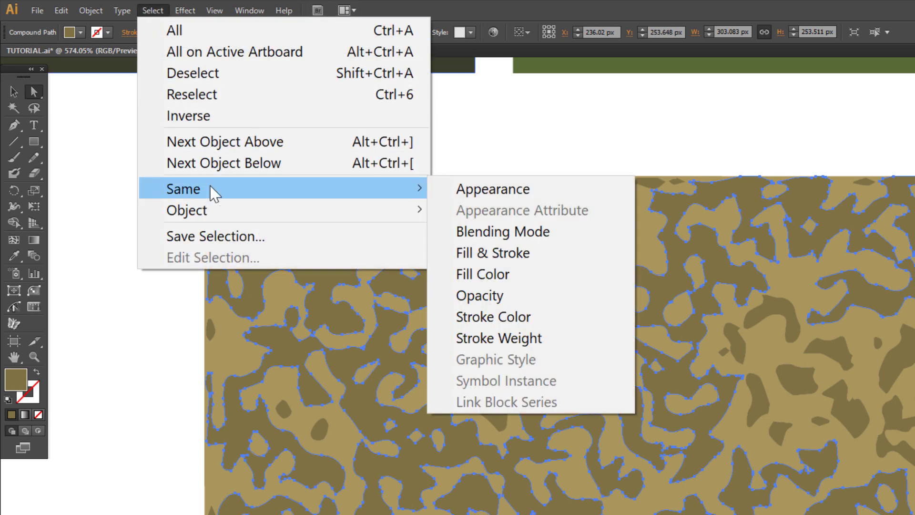
left_click(465, 281)
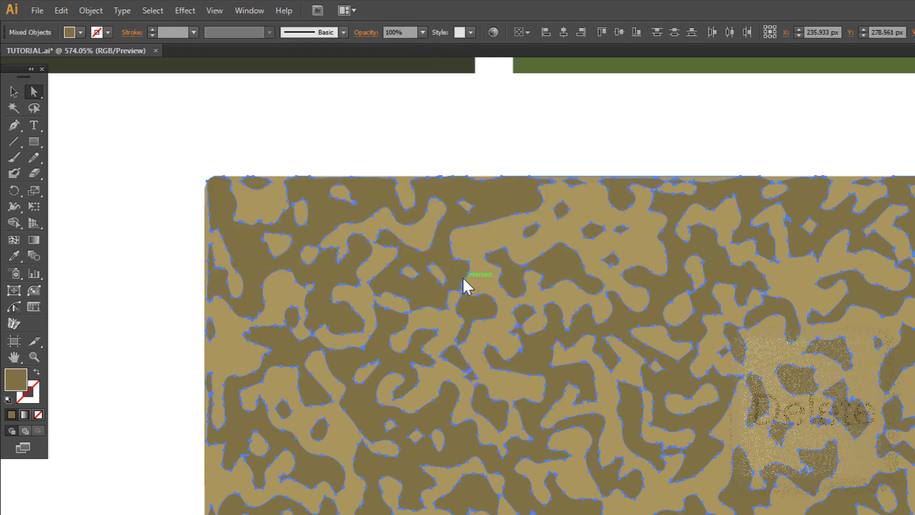
key("Delete")
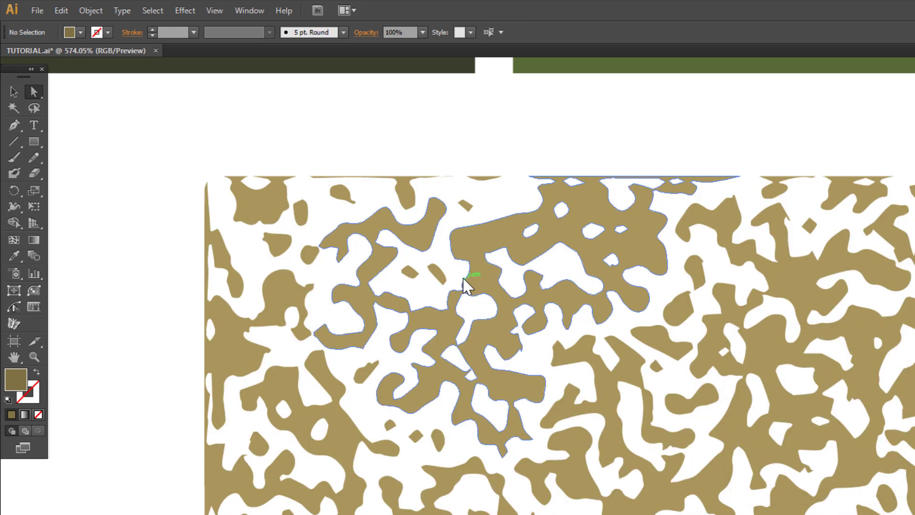
- Zoom back out and marquee-select the whole tan blob group
left_click(33, 357)
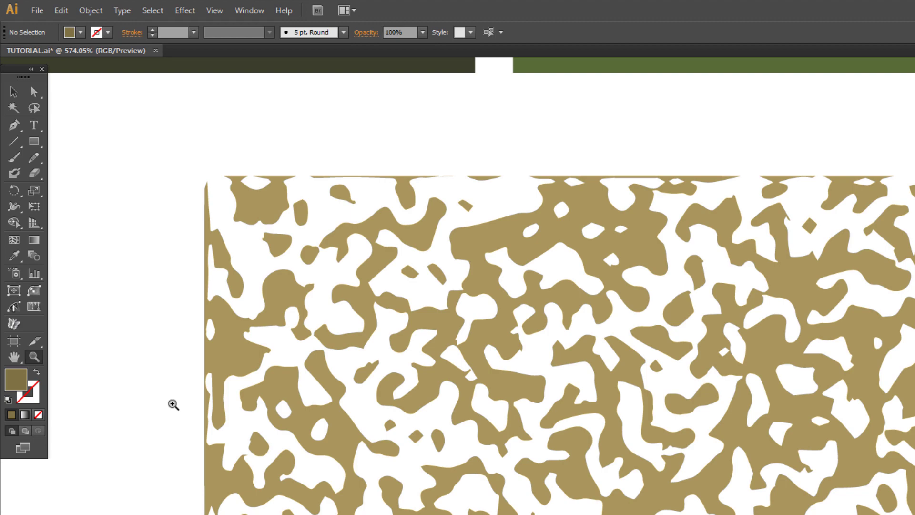
left_click(537, 464, "alt")
left_click(577, 454, "alt")
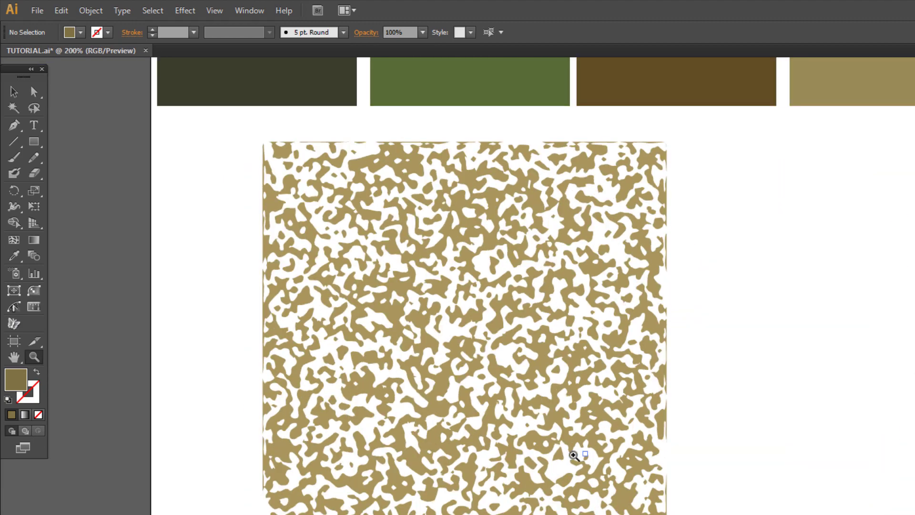
left_click(13, 91)
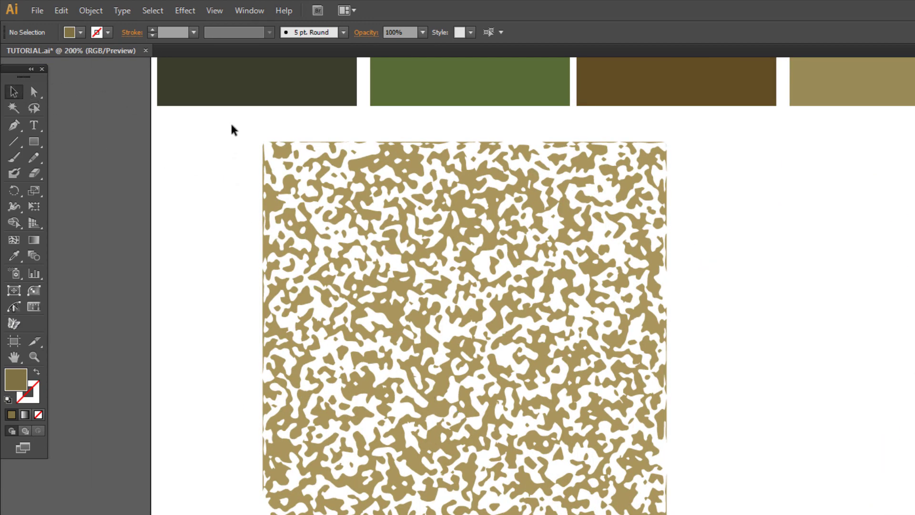
left_click_drag(231, 125, 705, 510)
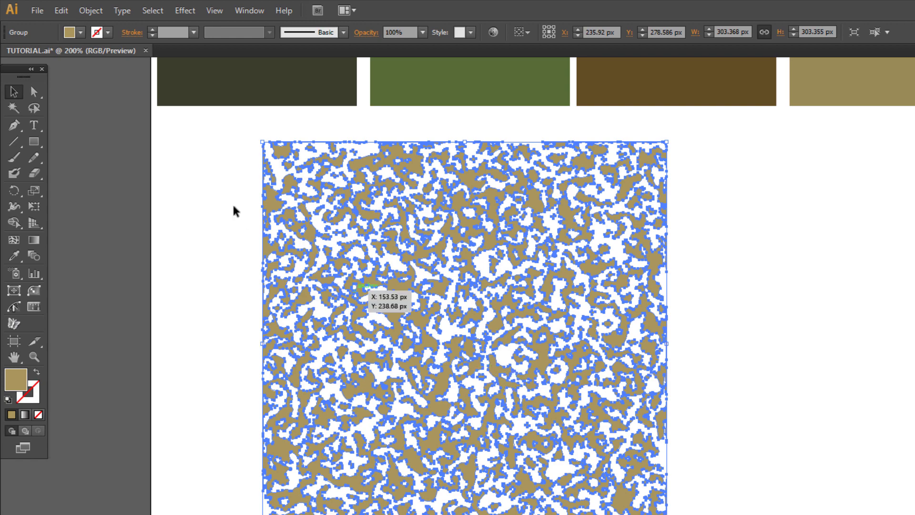
- Simplify the tan blobs at 90% curve precision and 180° angle threshold, reducing 7332 points to 5583
left_click(87, 11)
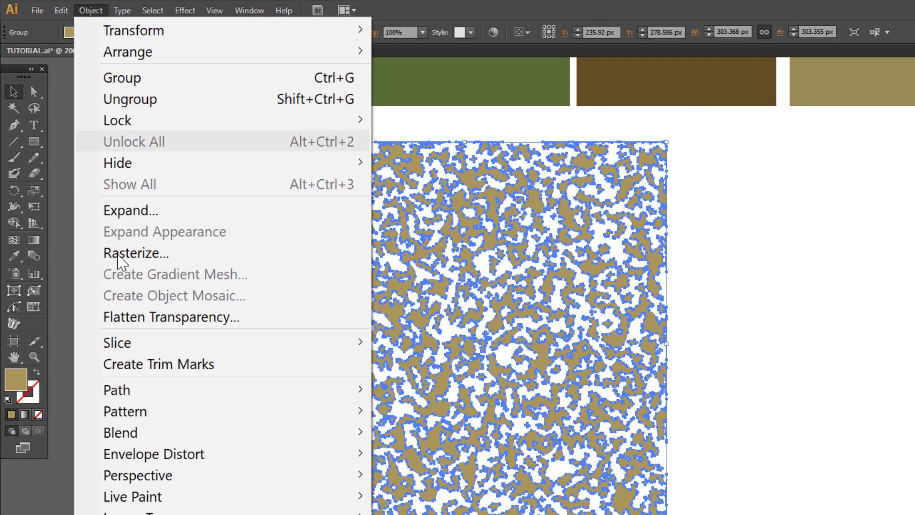
mouse_move(300, 402)
left_click(458, 487)
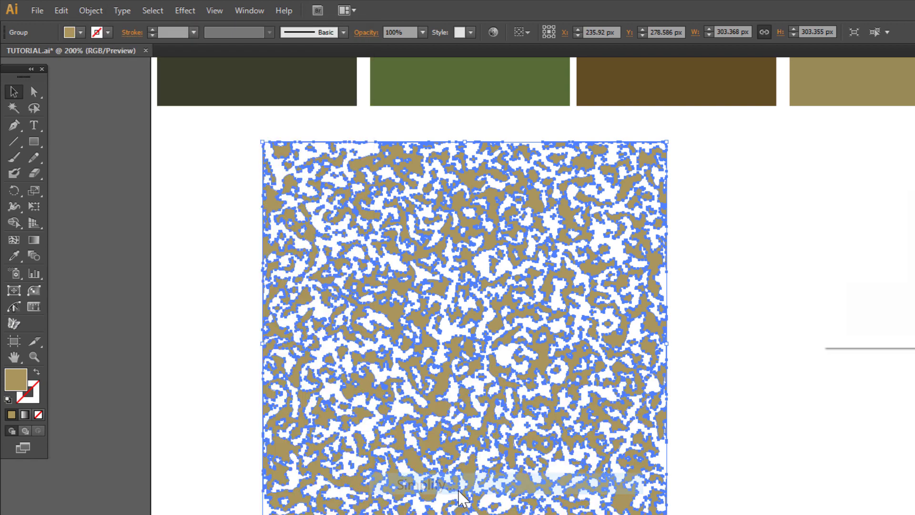
left_click_drag(904, 154, 758, 143)
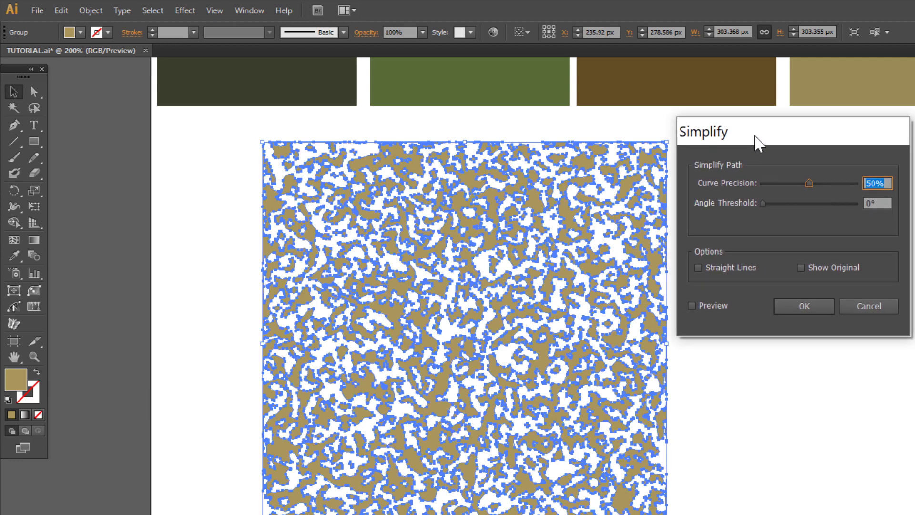
left_click(692, 305)
left_click_drag(845, 183, 870, 184)
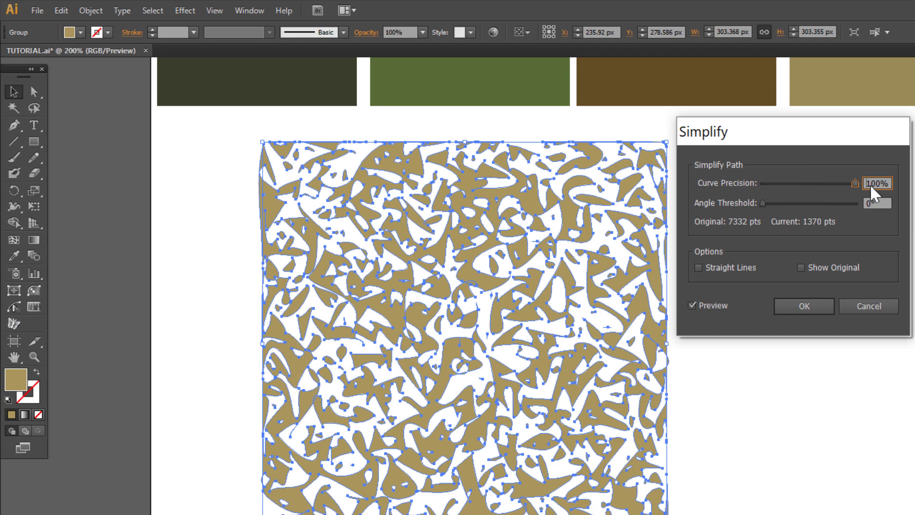
key("Tab")
type("180")
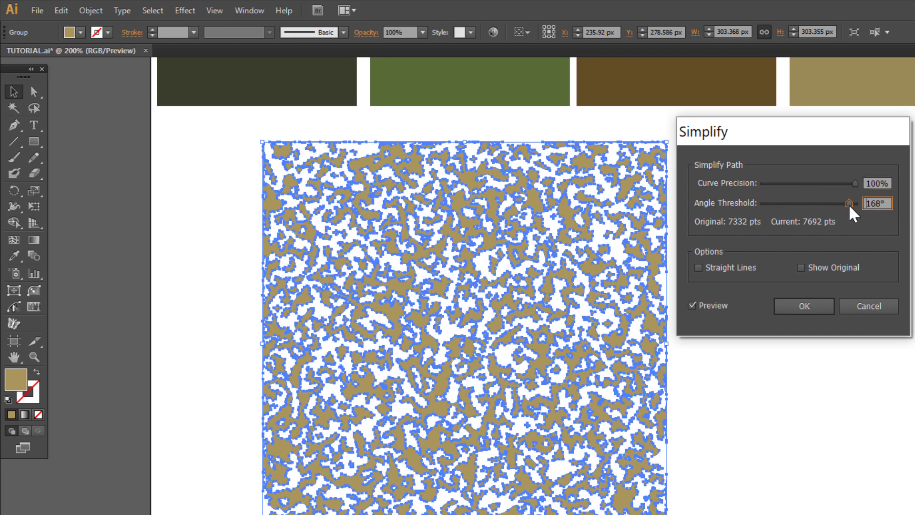
left_click_drag(833, 204, 848, 180)
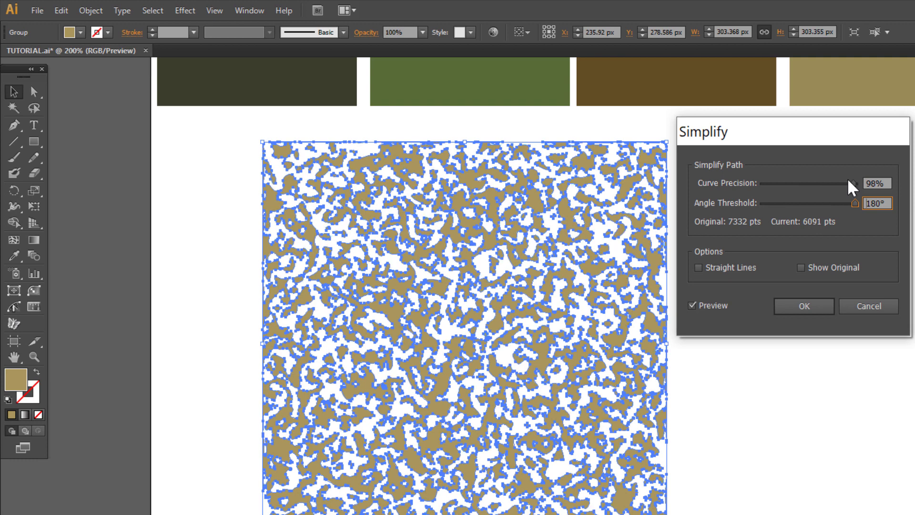
left_click(847, 181)
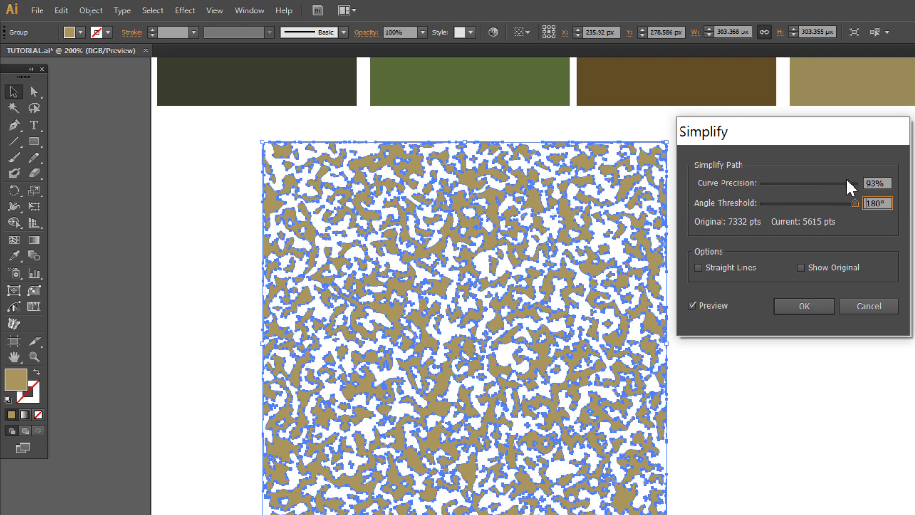
left_click(882, 184)
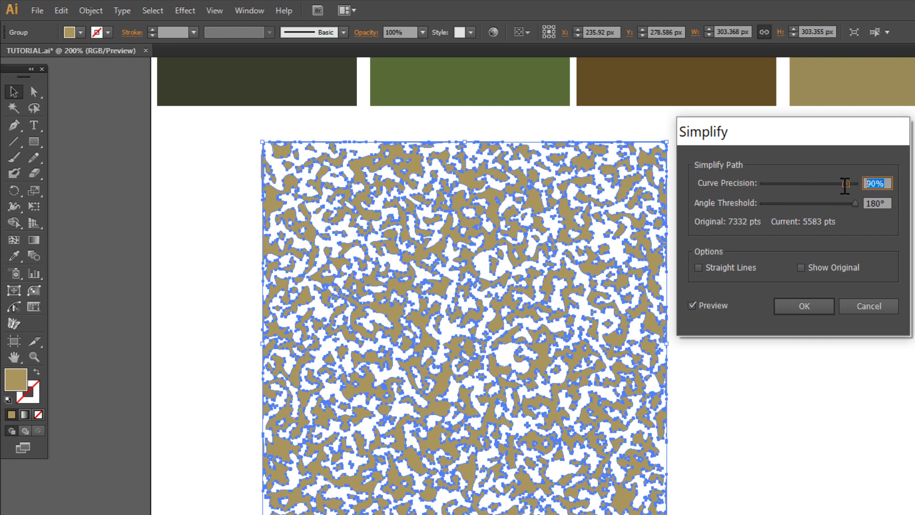
left_click(809, 308)
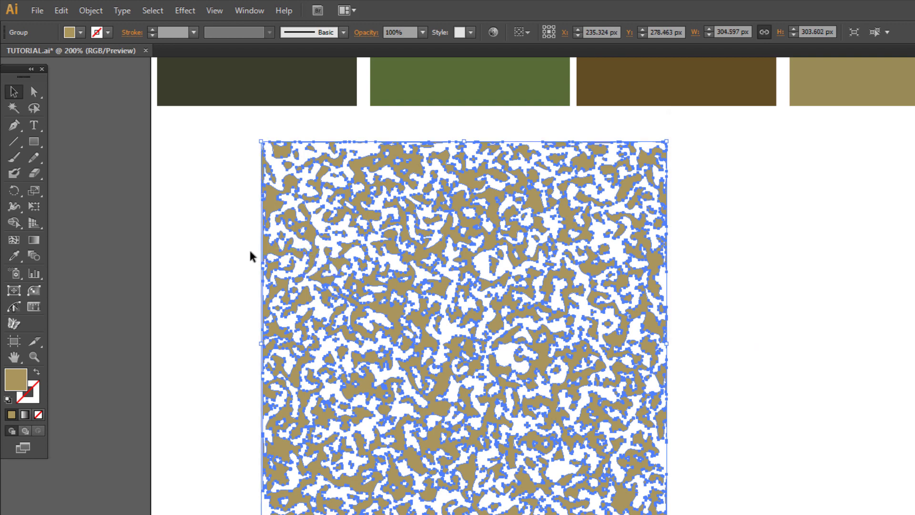
- Select the whole tan blob texture below the swatches
left_click(249, 251)
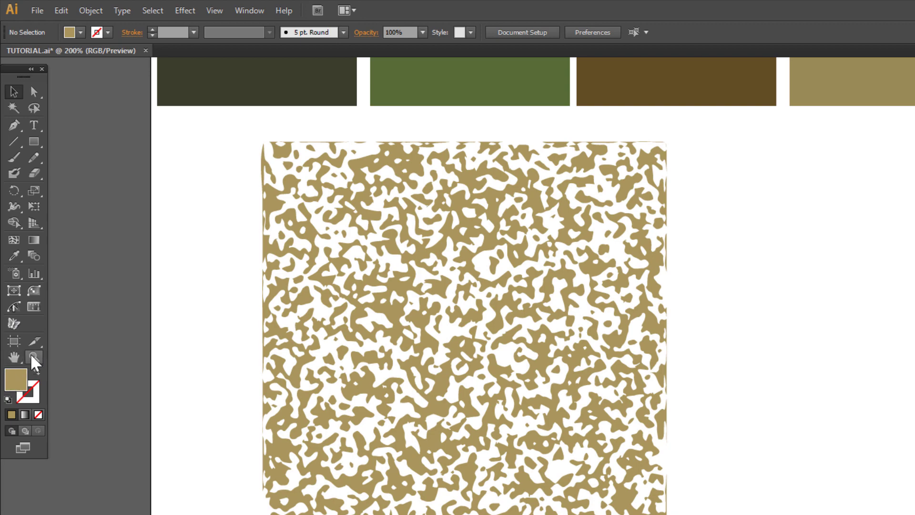
scroll(486, 374, "up", 2)
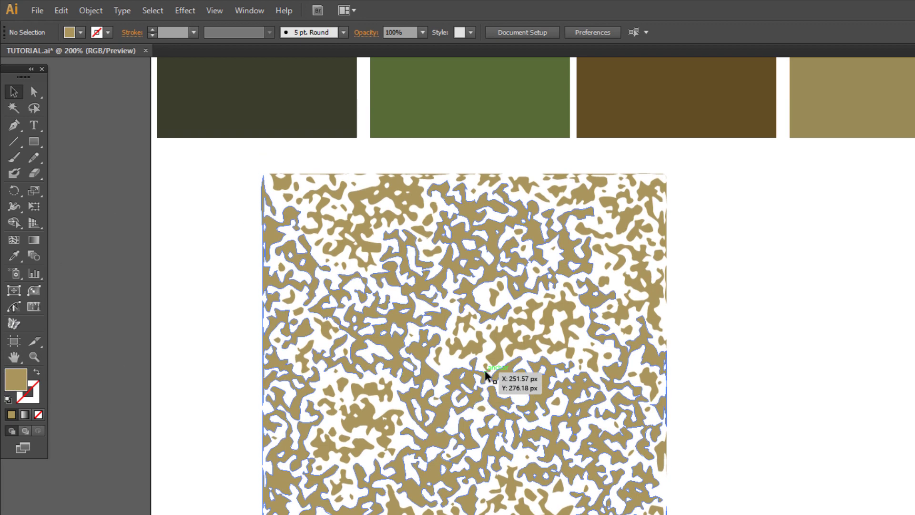
scroll(486, 374, "up", 5)
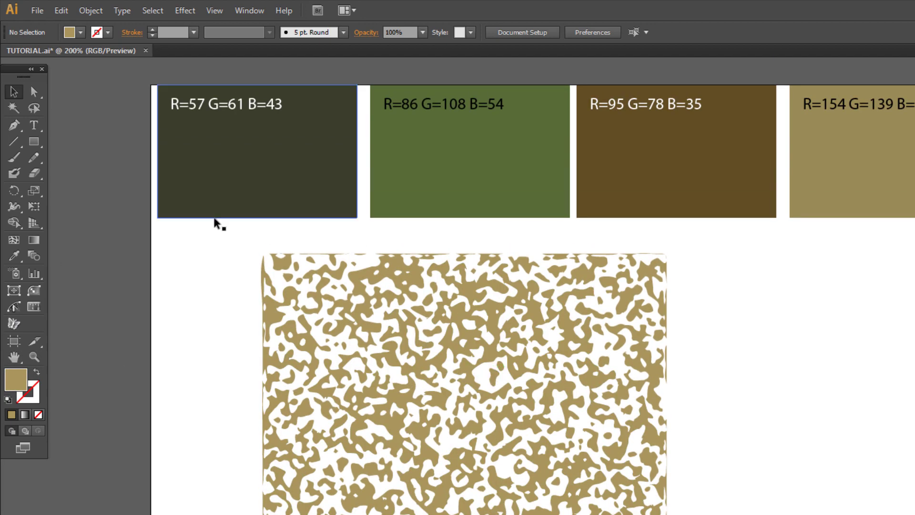
left_click_drag(210, 235, 706, 514)
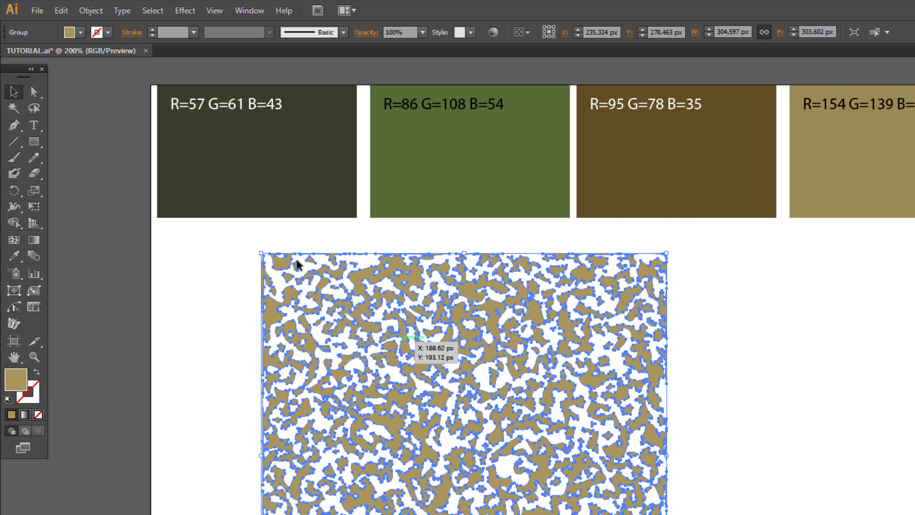
- Copy the tan blob group to the clipboard
left_click(63, 11)
left_click(95, 99)
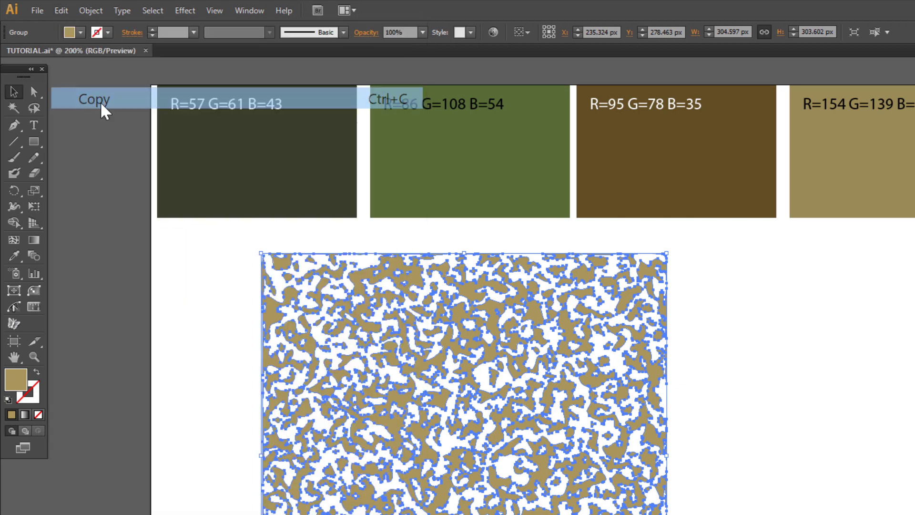
left_click(62, 11)
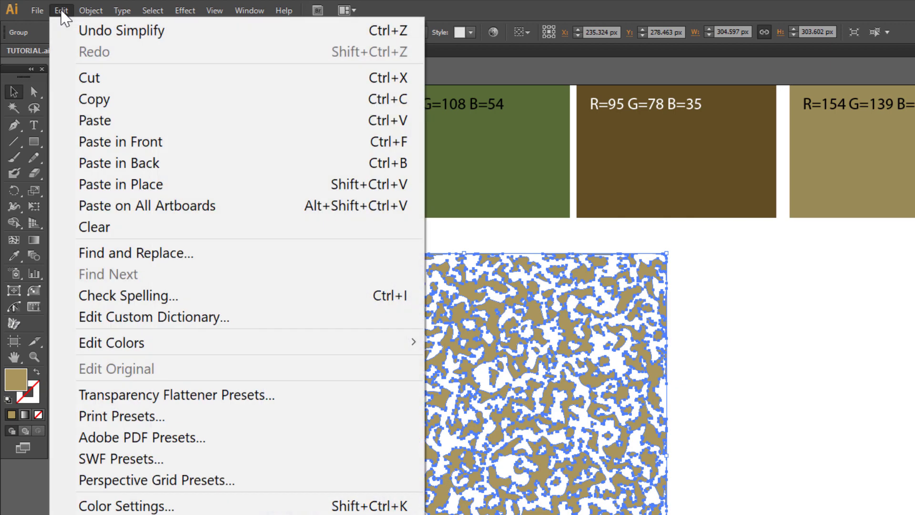
- Paste the tan blob copy in front of the original with Paste in Front
left_click(164, 142)
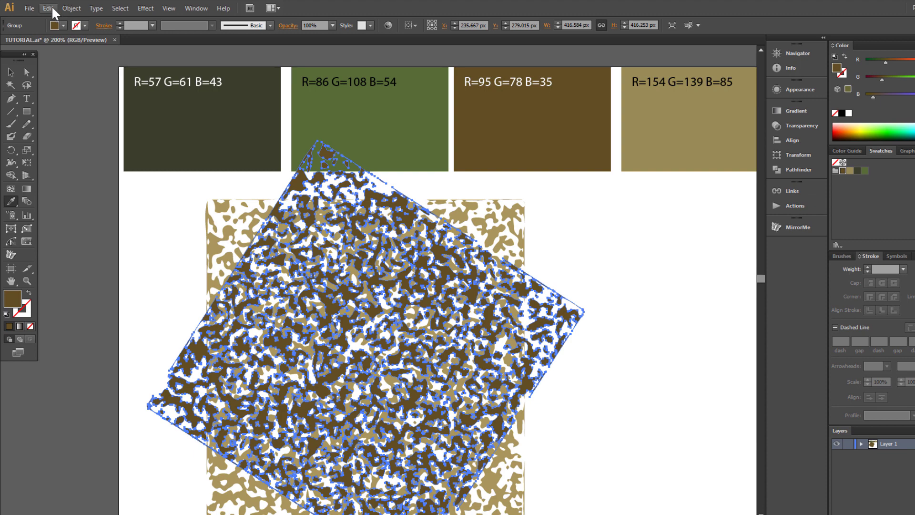
- Duplicate the brown blob group with Copy and Paste in Front
left_click(51, 6)
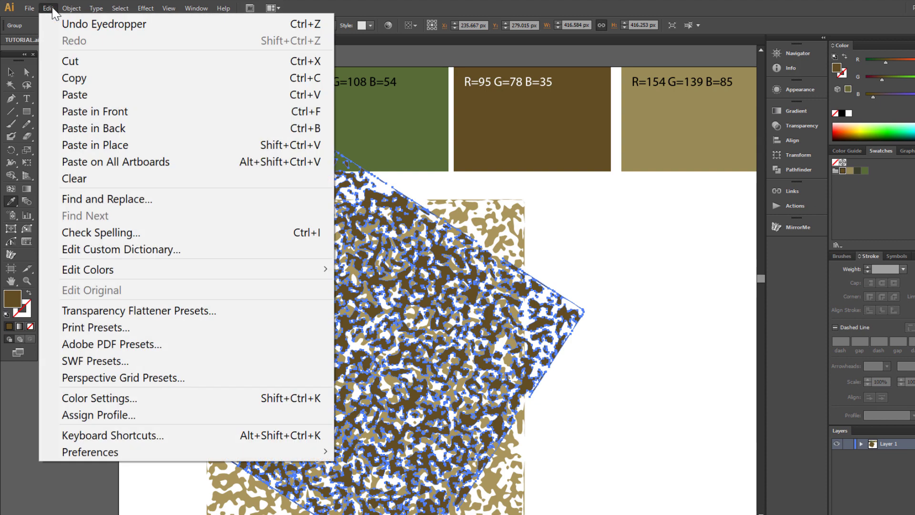
left_click(93, 79)
left_click(55, 9)
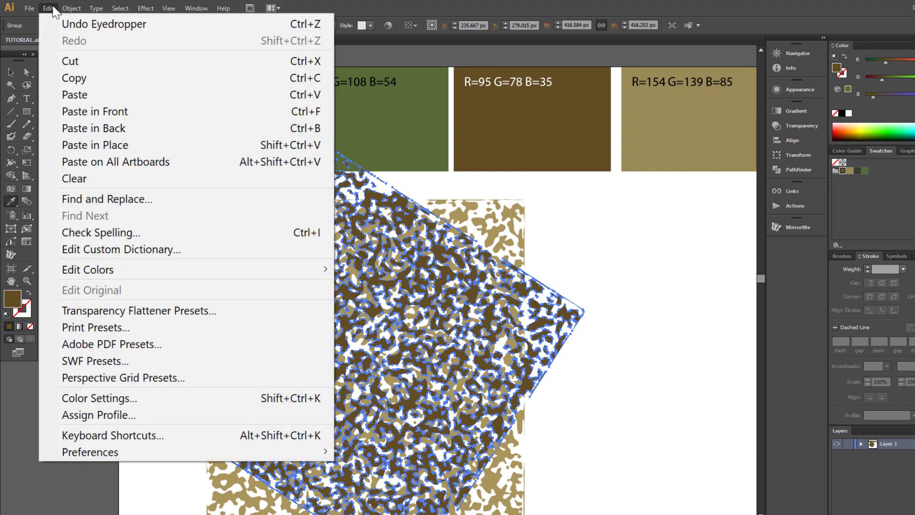
left_click(102, 113)
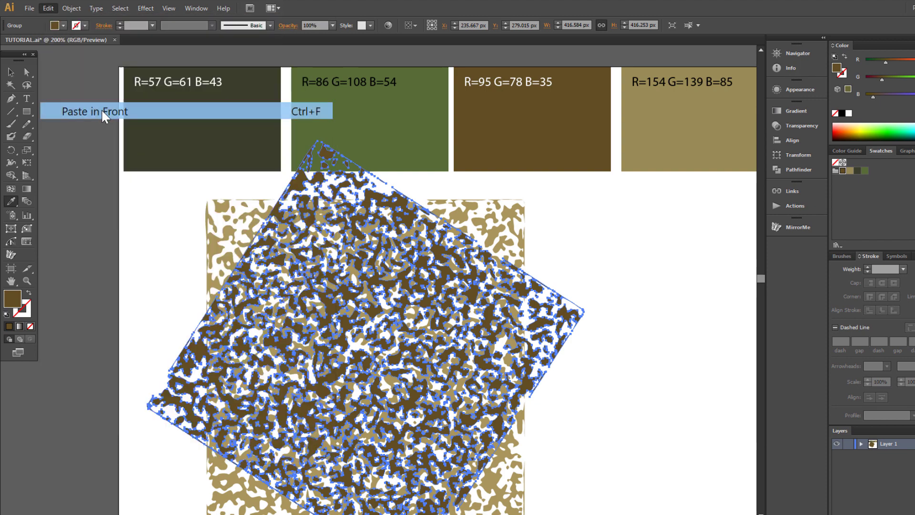
- Rotate the new copy, colour it dark olive R=57 G=61 B=43, then deselect
left_click(11, 73)
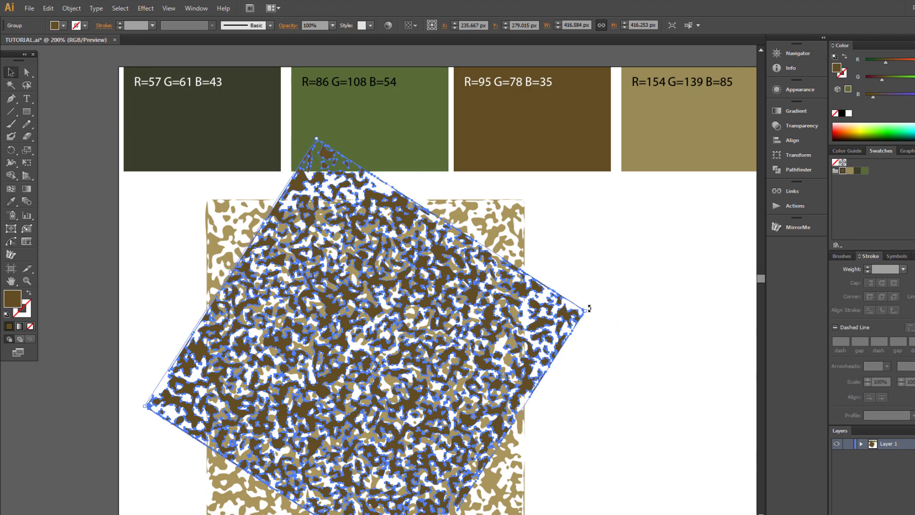
left_click_drag(591, 308, 556, 505)
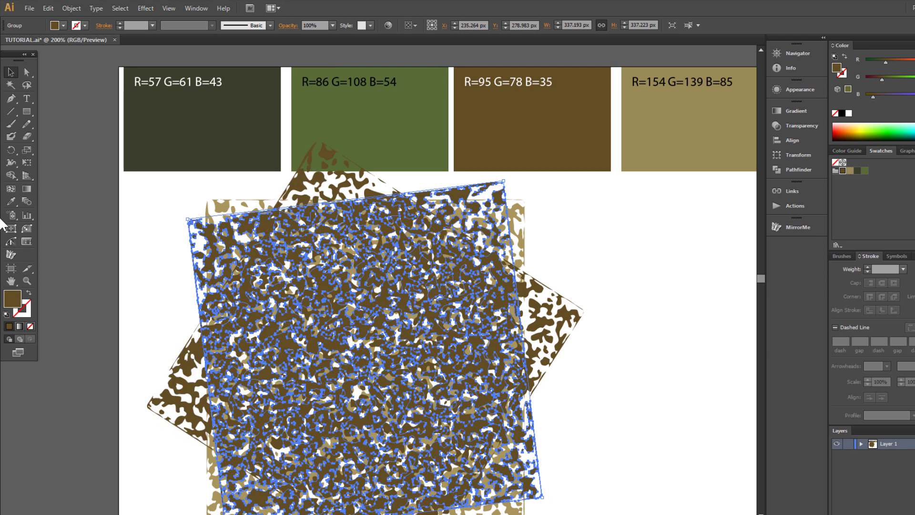
key("i")
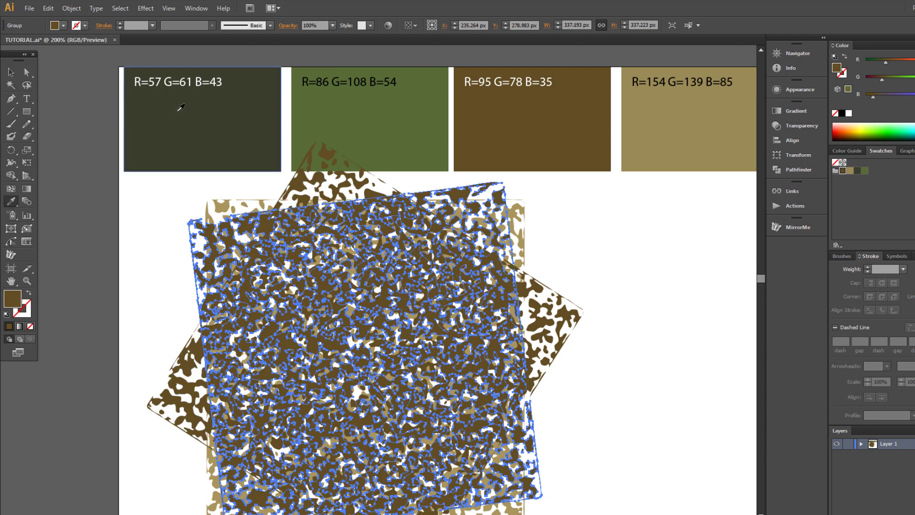
left_click(182, 120)
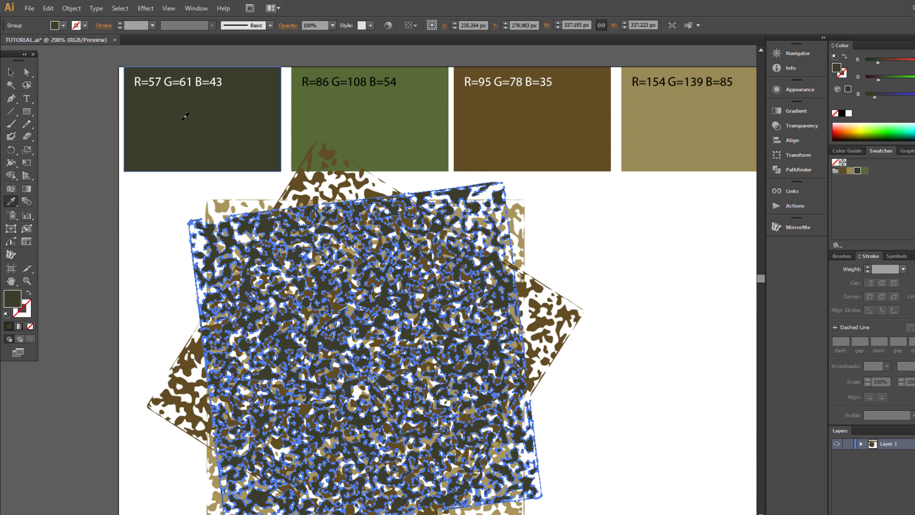
left_click(11, 72)
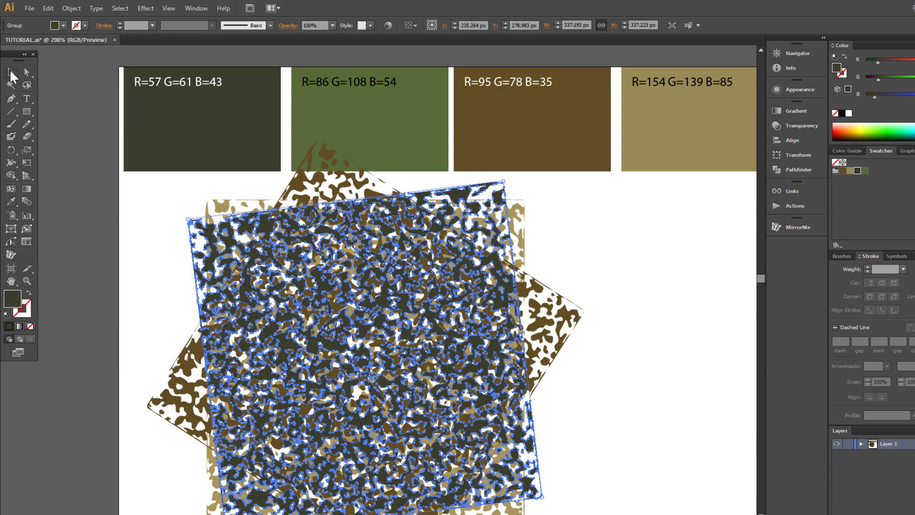
left_click(145, 265)
scroll(357, 379, "down", 3)
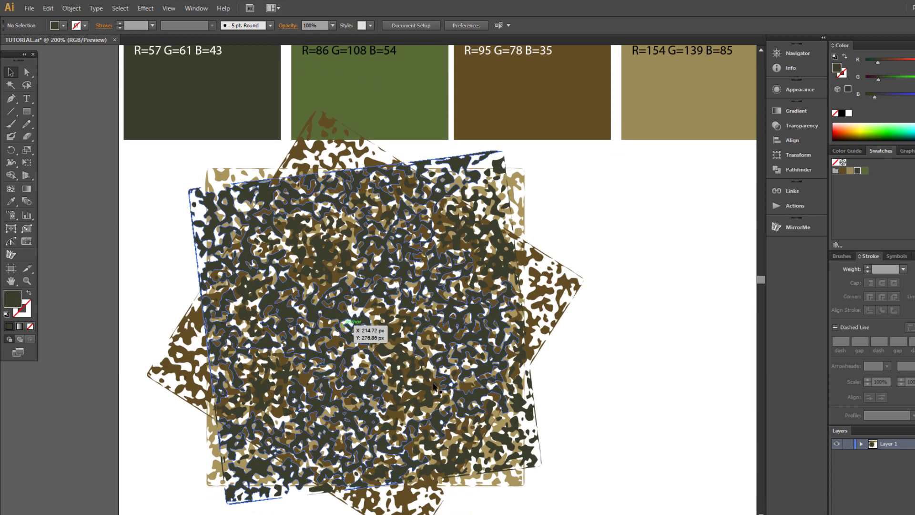
- Draw a rectangle covering the camouflage blobs
left_click(28, 112)
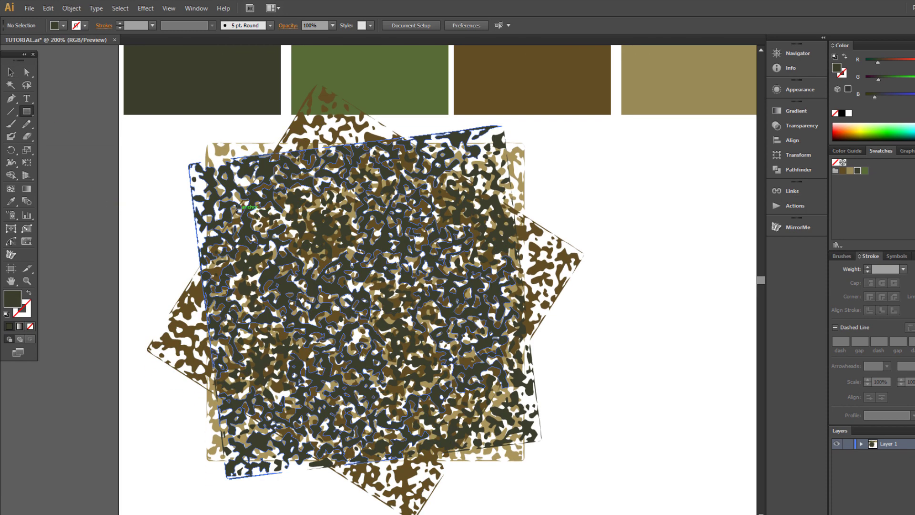
left_click_drag(241, 209, 578, 446)
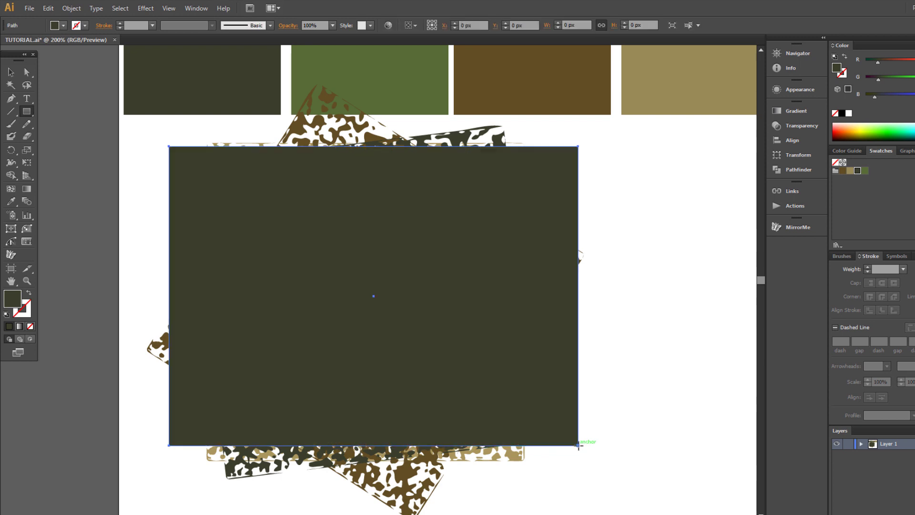
scroll(504, 408, "up", 1)
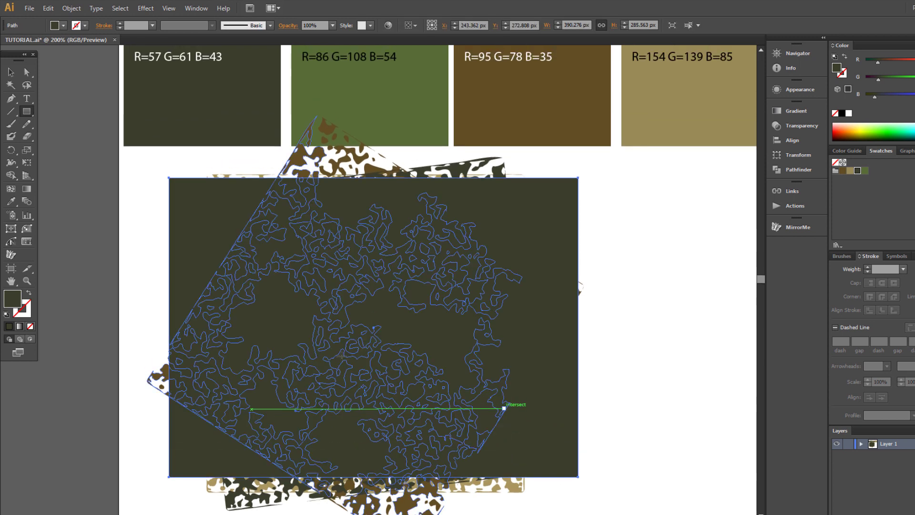
- Fill the rectangle with green R=86 G=108 B=54 and send it behind the blobs
left_click(11, 201)
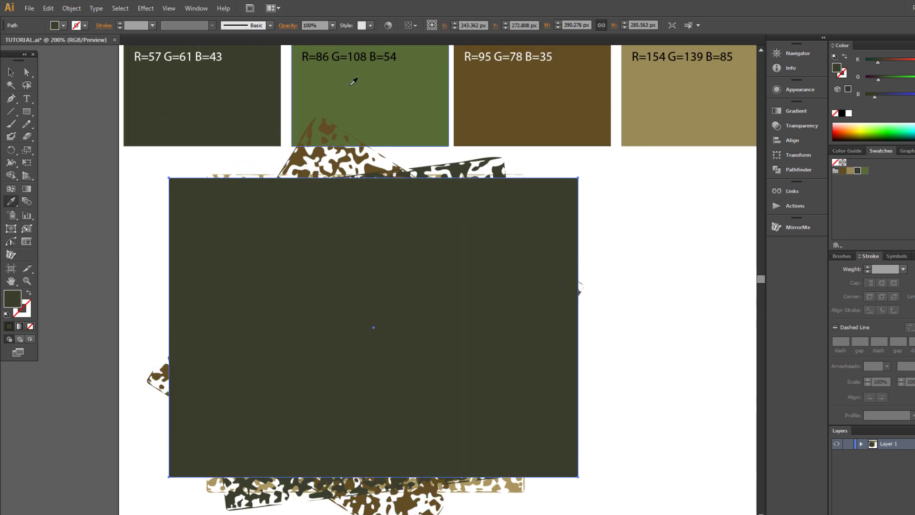
scroll(353, 81, "up", 1)
left_click(355, 94)
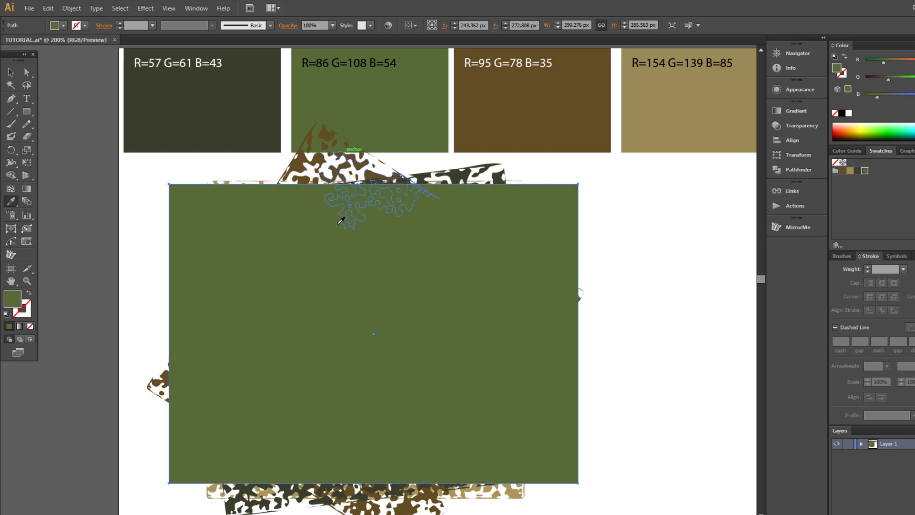
right_click(334, 260)
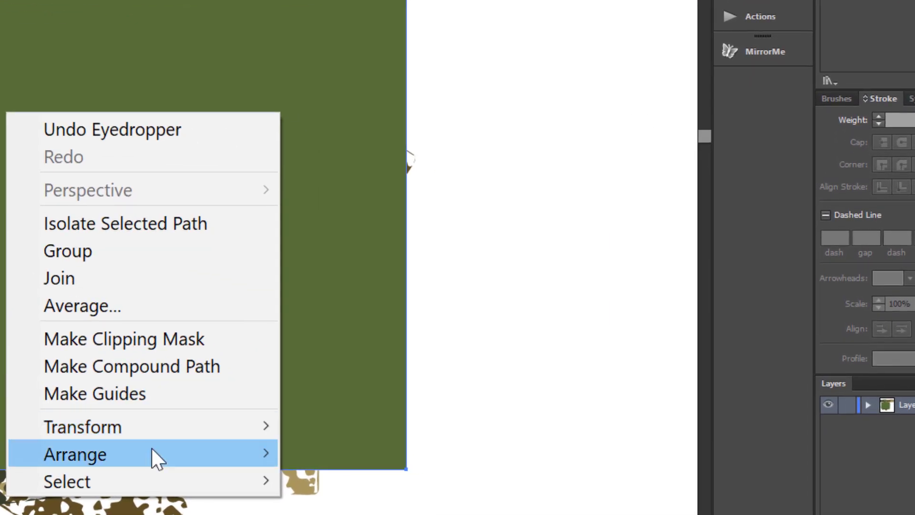
mouse_move(153, 453)
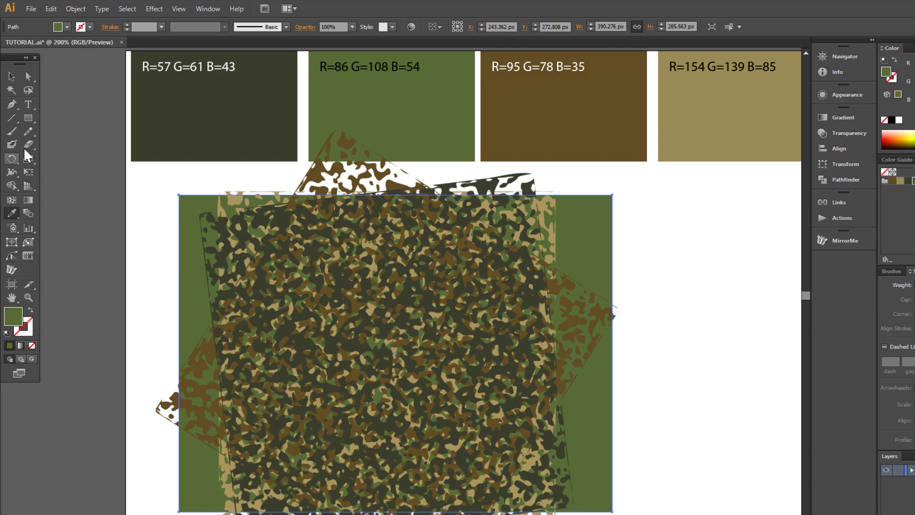
- Draw a smaller rectangle over the centre and Pathfinder-crop all layers to it
left_click(29, 118)
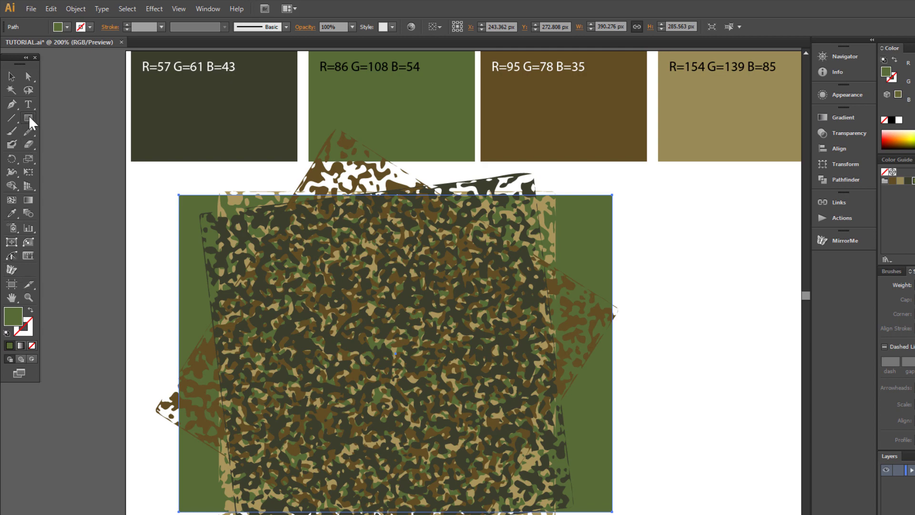
left_click_drag(260, 265, 516, 442)
left_click(12, 76)
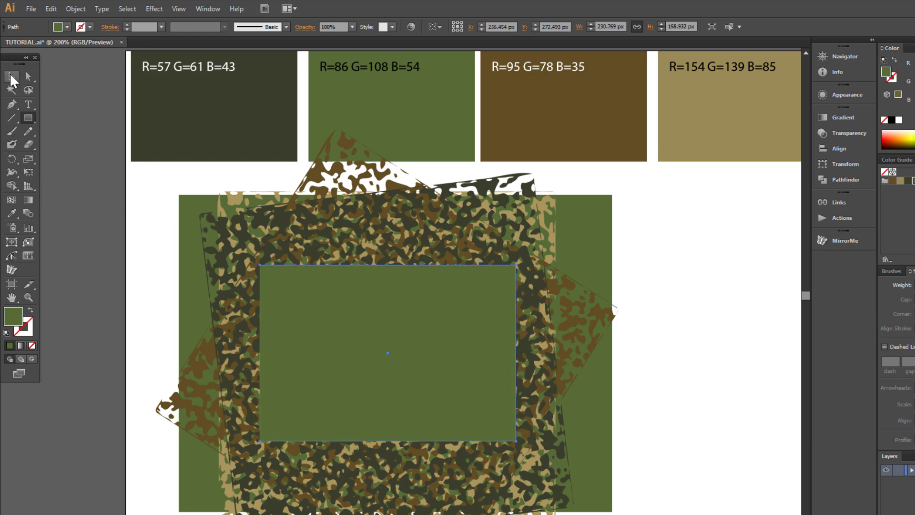
left_click_drag(148, 175, 690, 486)
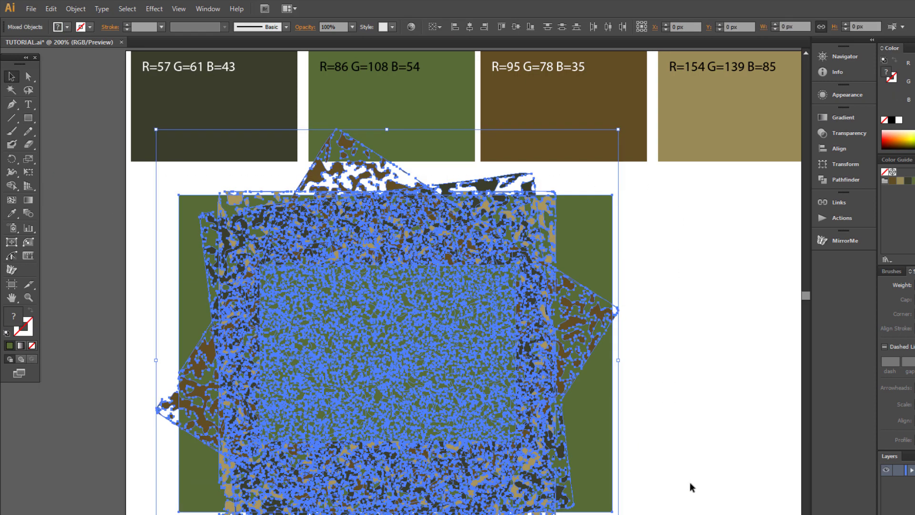
left_click(850, 178)
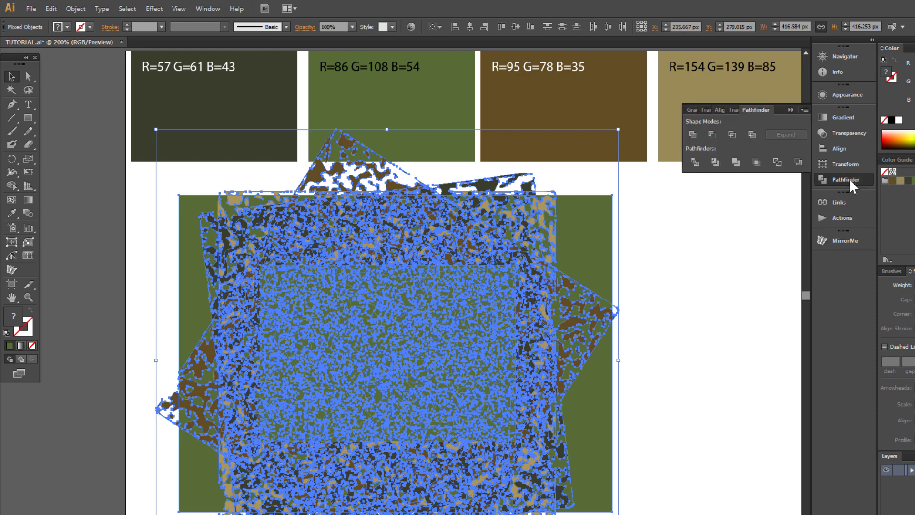
left_click(756, 163)
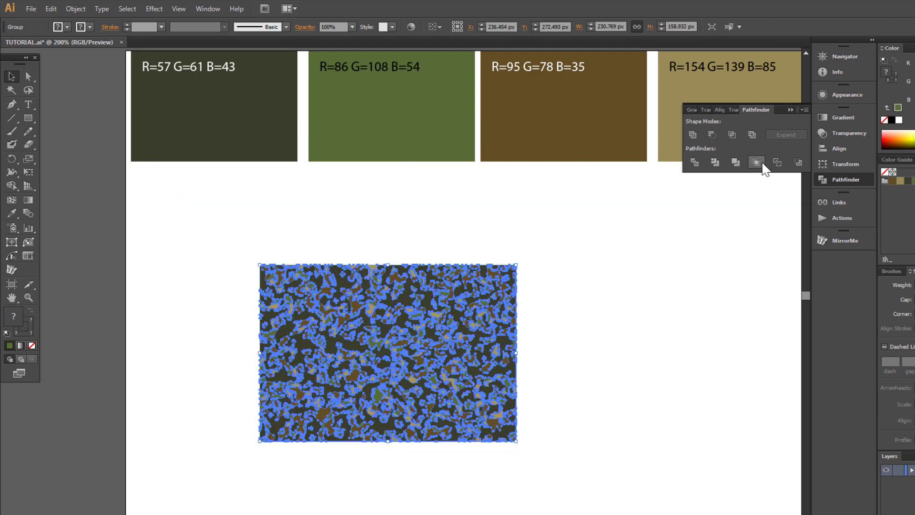
- Collapse the Pathfinder panel and deselect the cropped camouflage, ready to zoom in
left_click(790, 111)
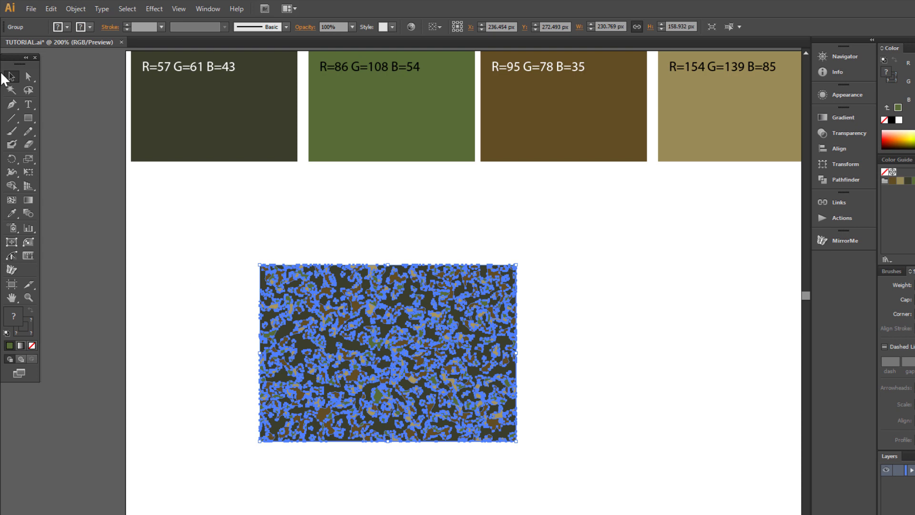
left_click(67, 180)
left_click(28, 298)
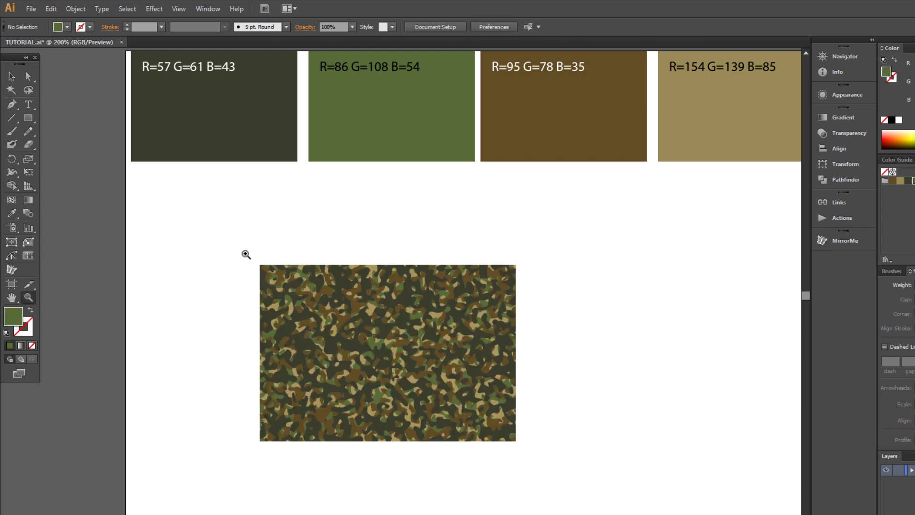